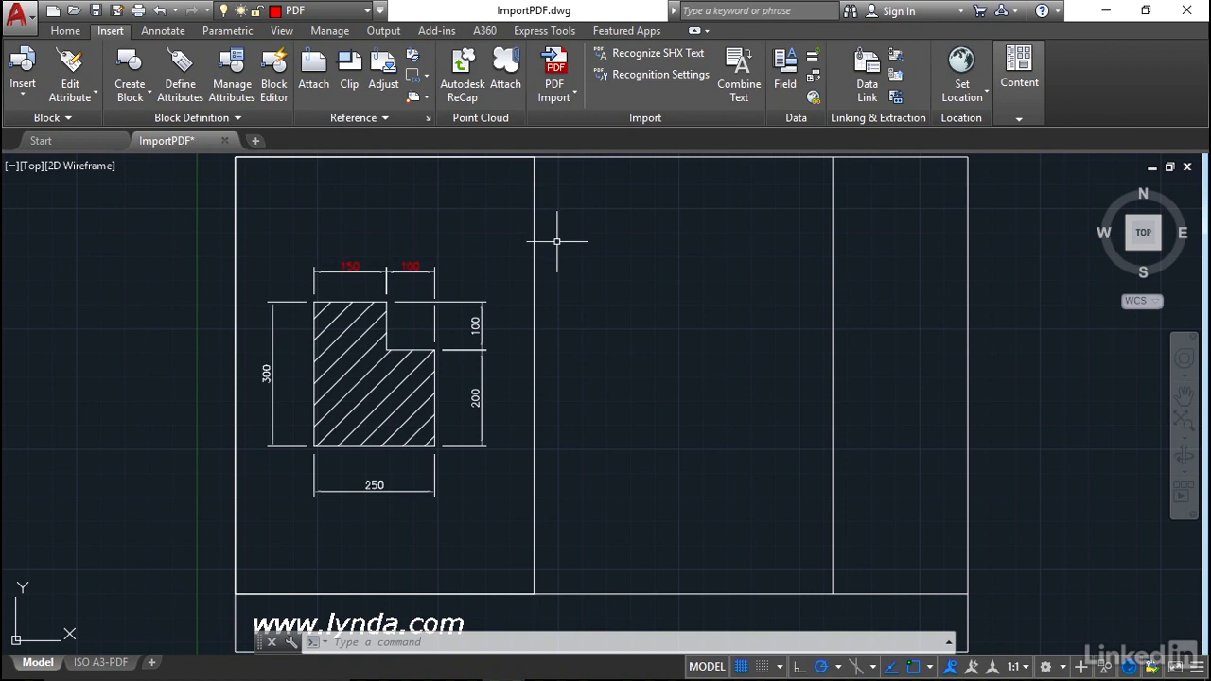
- Erase all of the previously imported PDF geometry from model space
scroll(644, 292, down, 4)
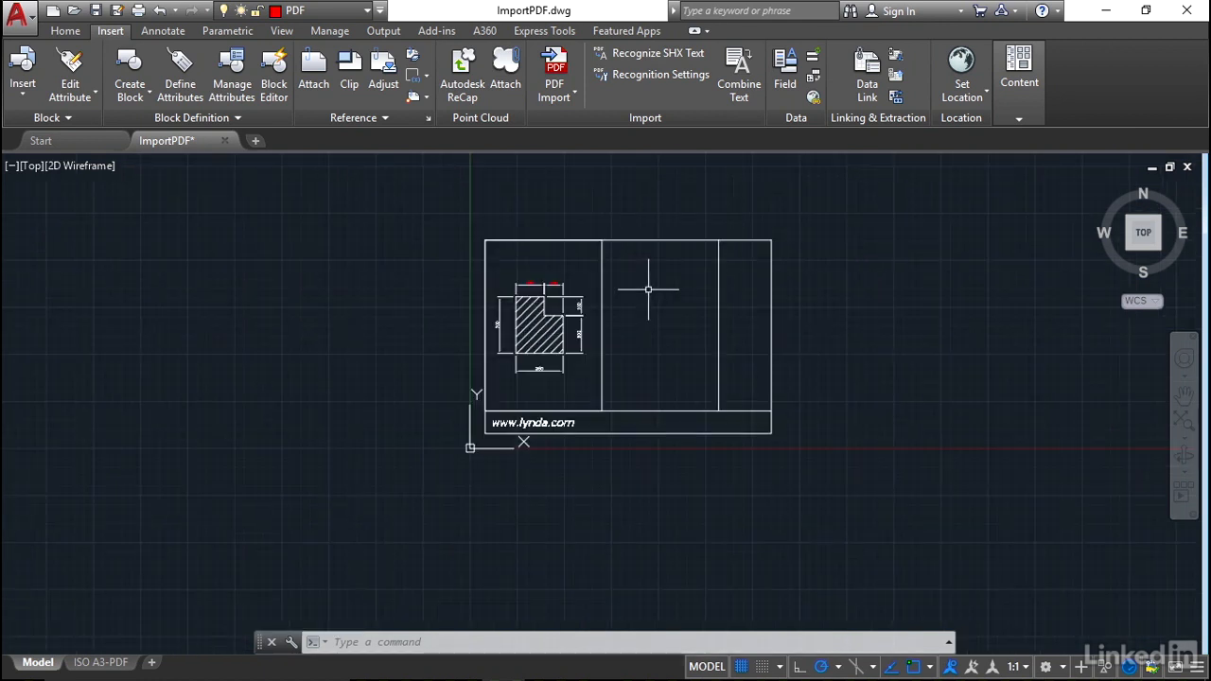
click(845, 511)
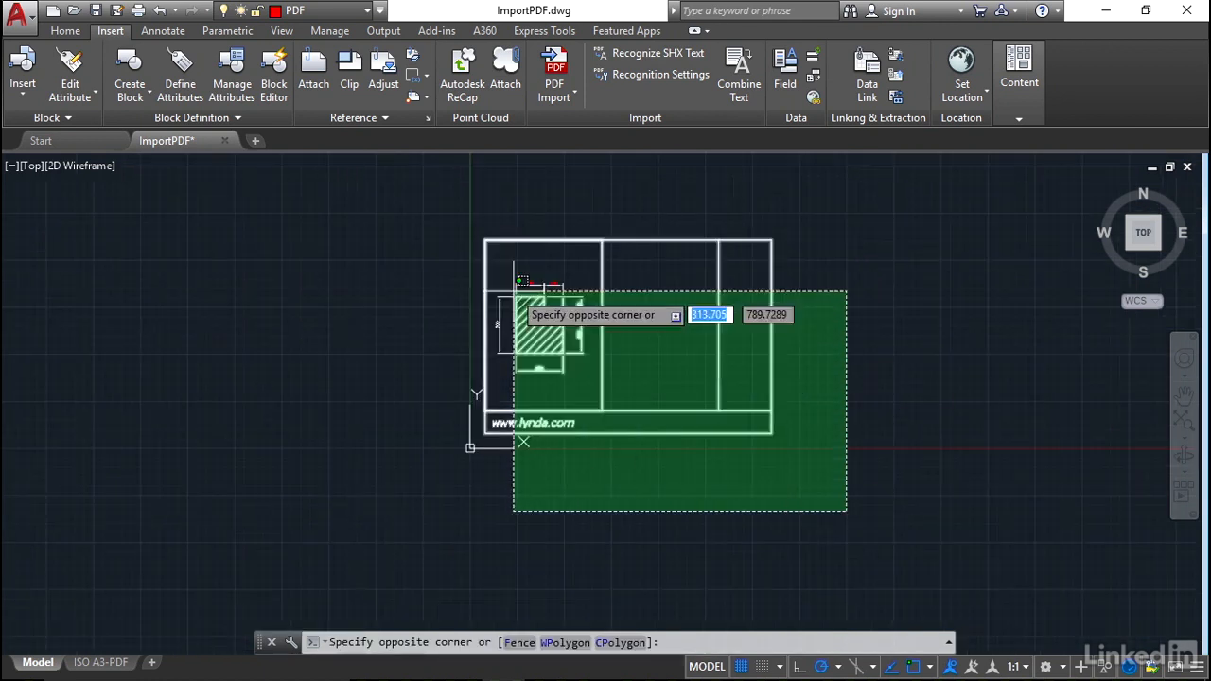
click(372, 186)
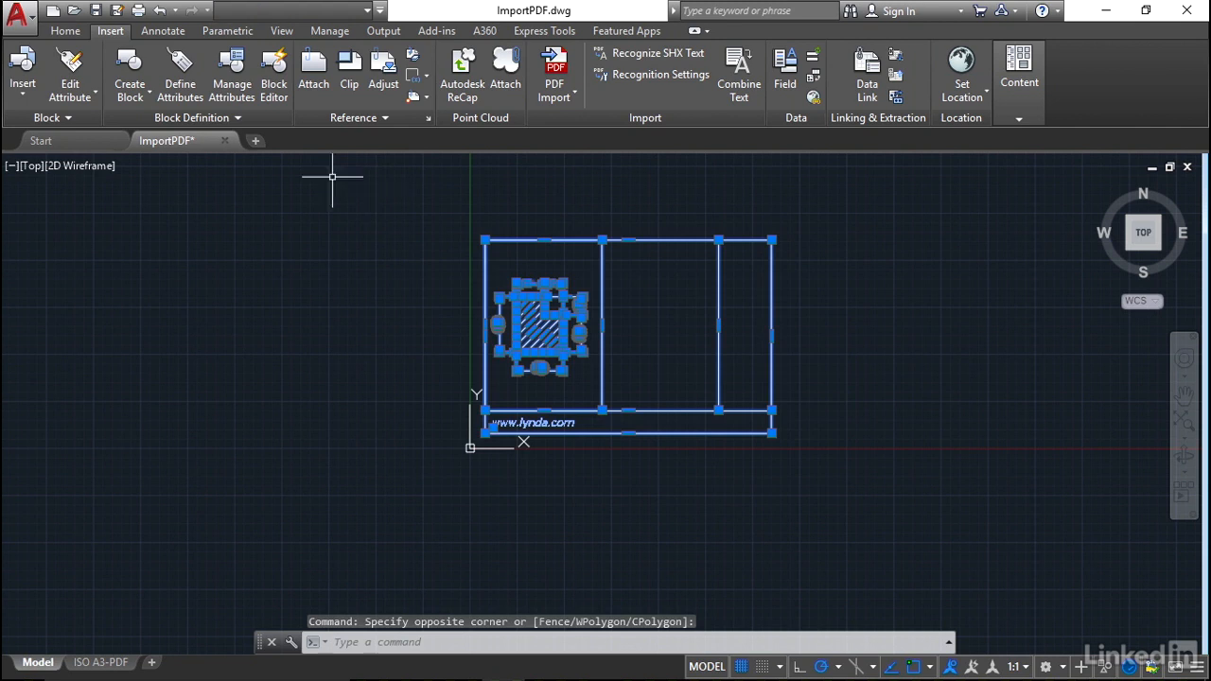
click(67, 31)
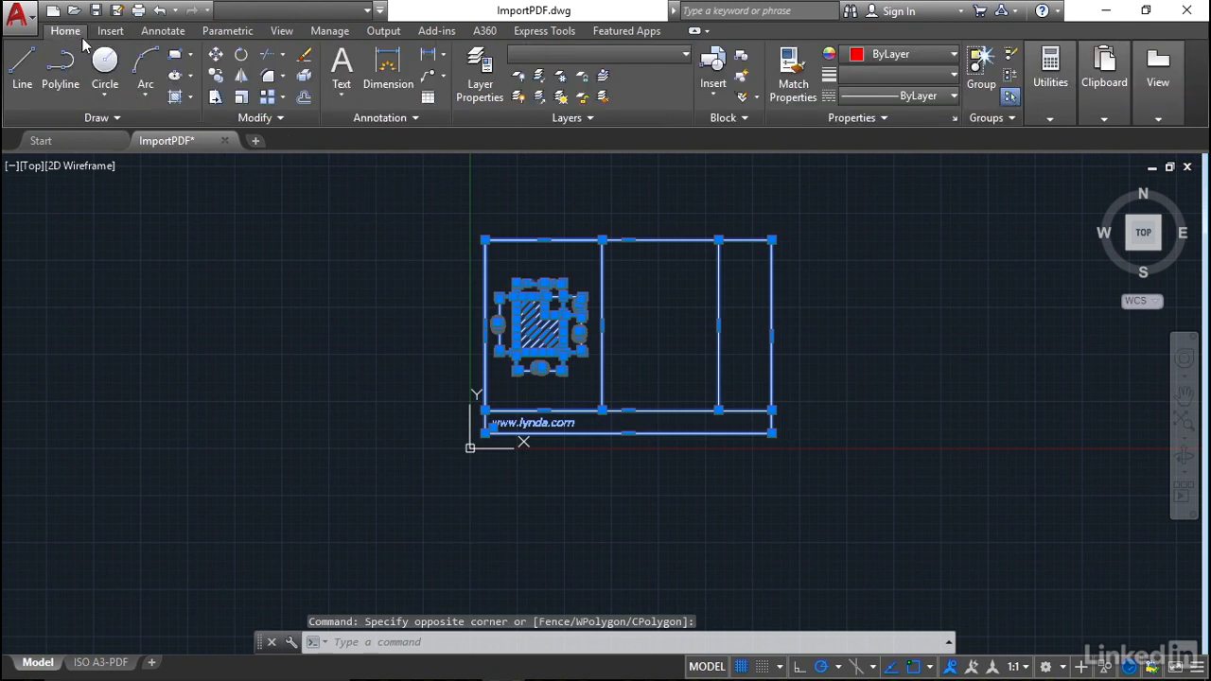
click(306, 56)
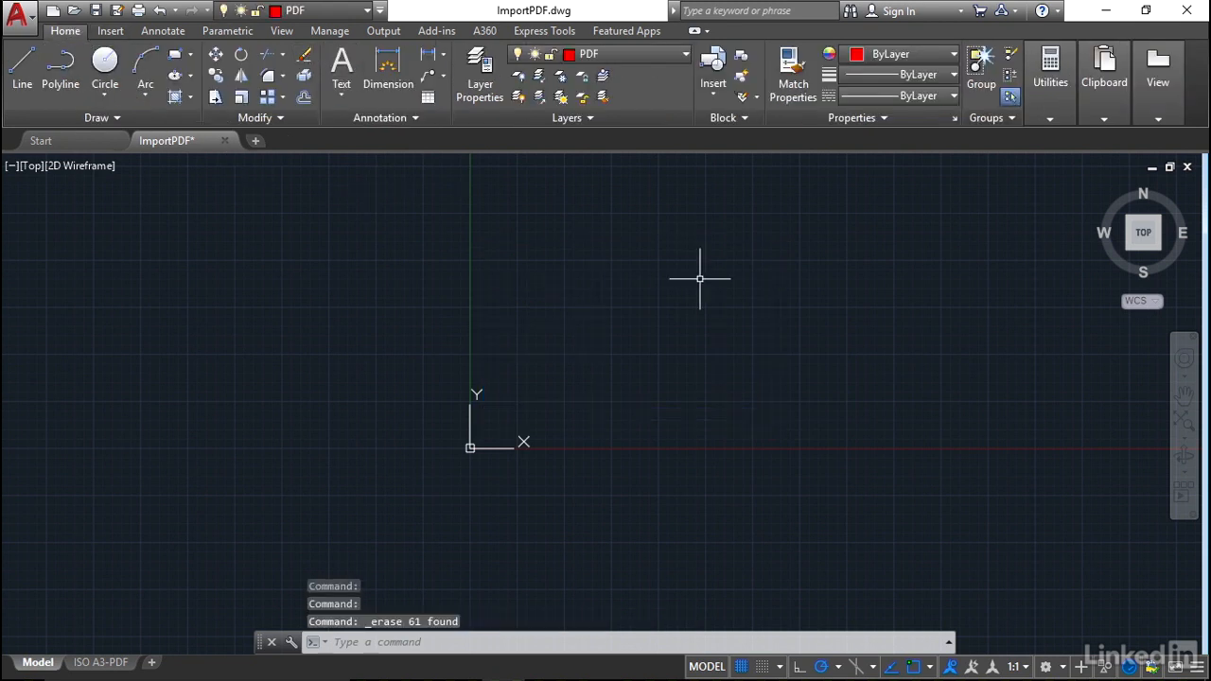
- Attach page 1 of MechDWG001.pdf as a PDF underlay at the origin with a relative path and scale 1
mouse_move(735, 256)
middle_down()
mouse_move(584, 311)
mouse_move(484, 369)
middle_up()
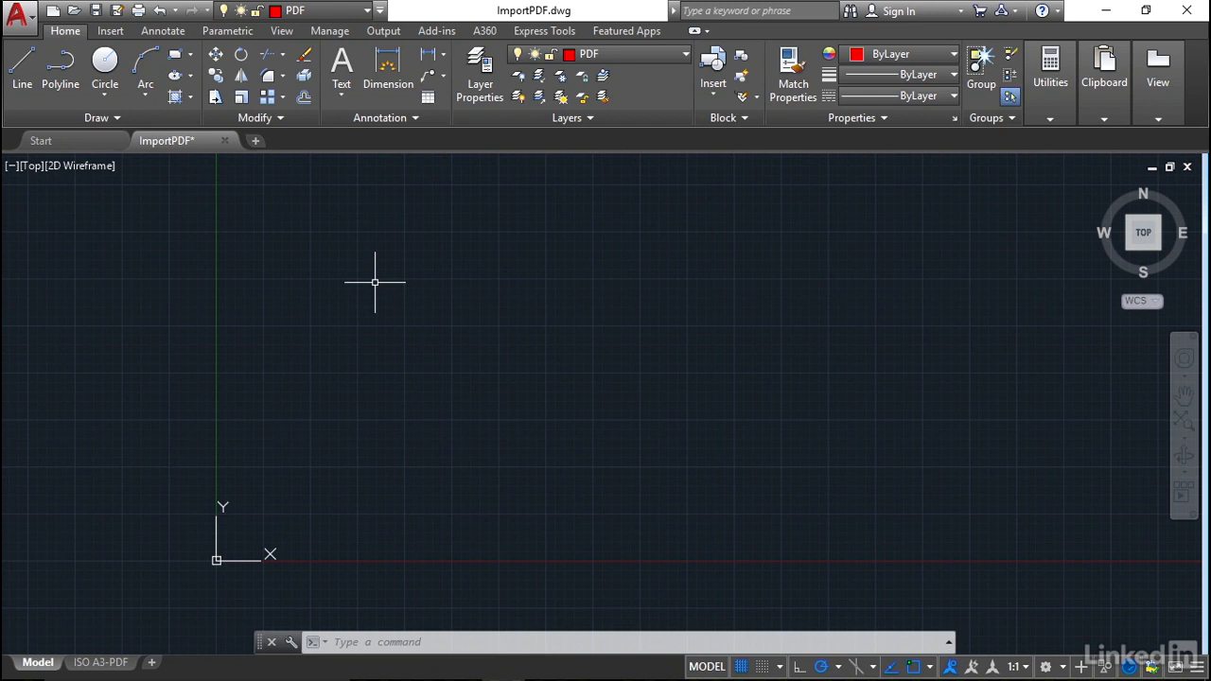
text(pdfattach)
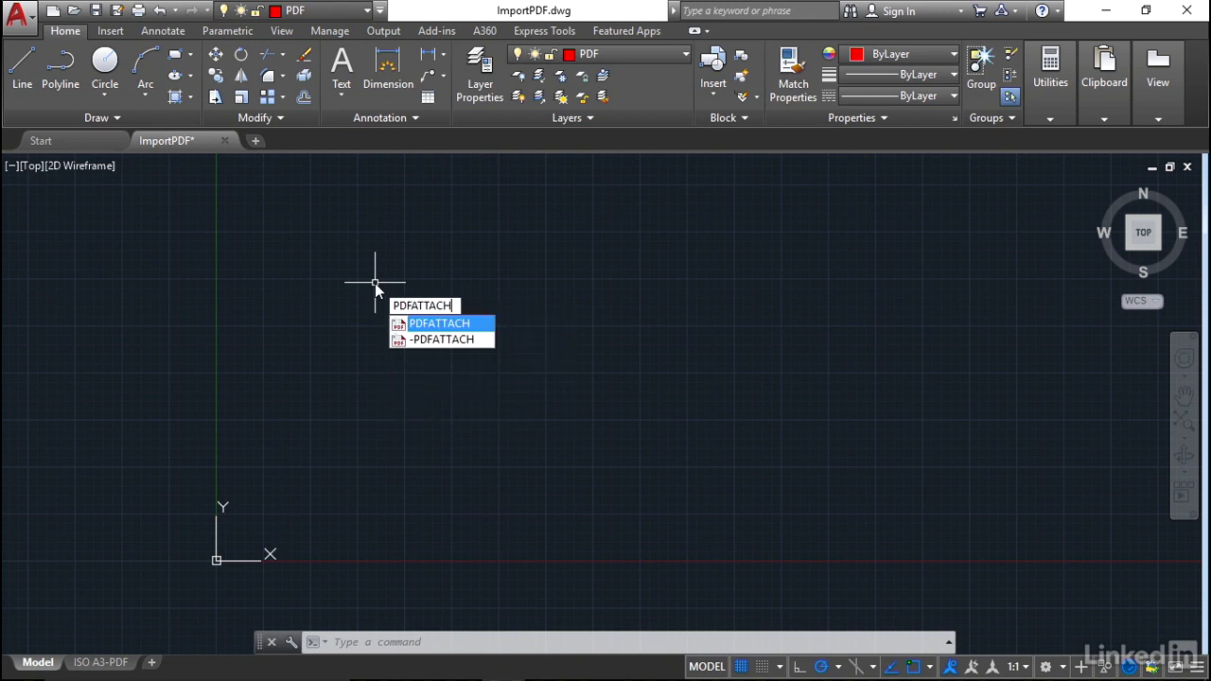
key(Return)
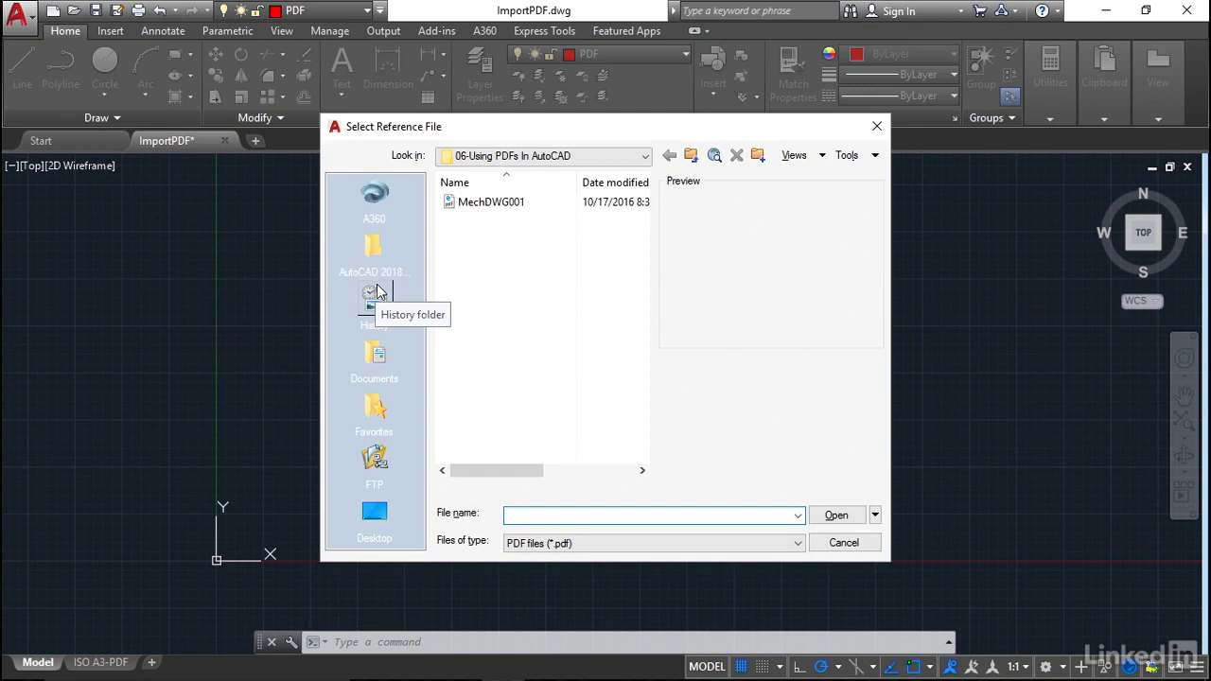
click(498, 205)
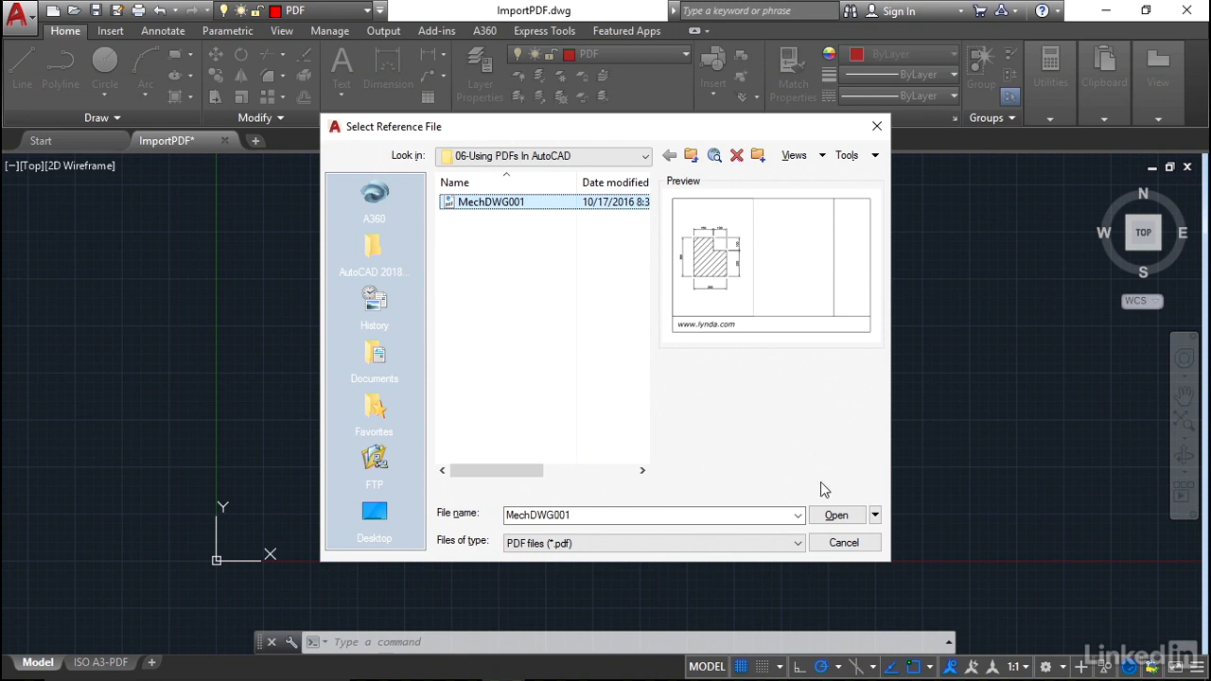
click(836, 514)
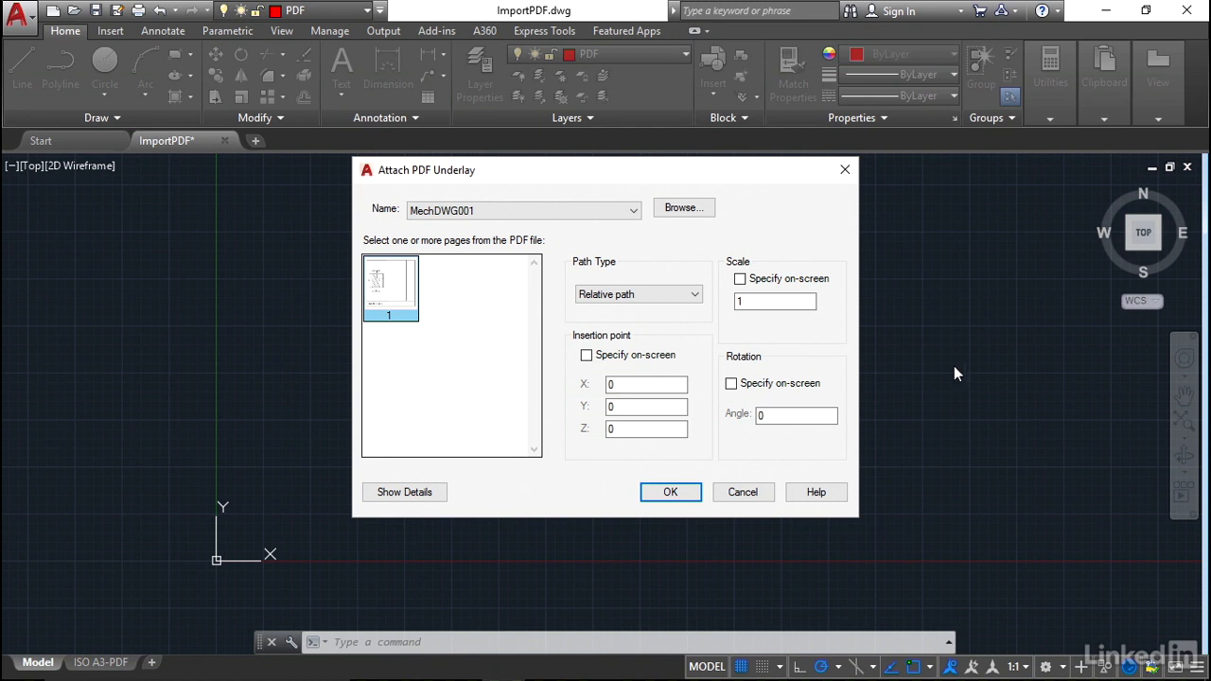
click(695, 294)
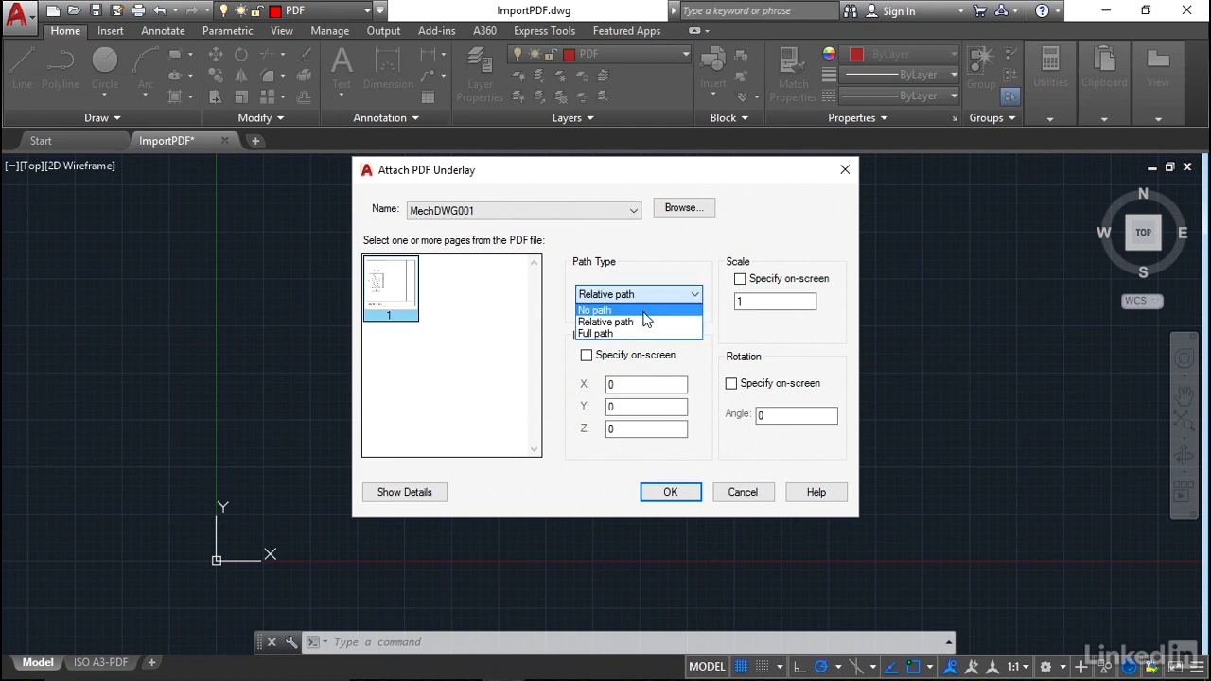
click(669, 322)
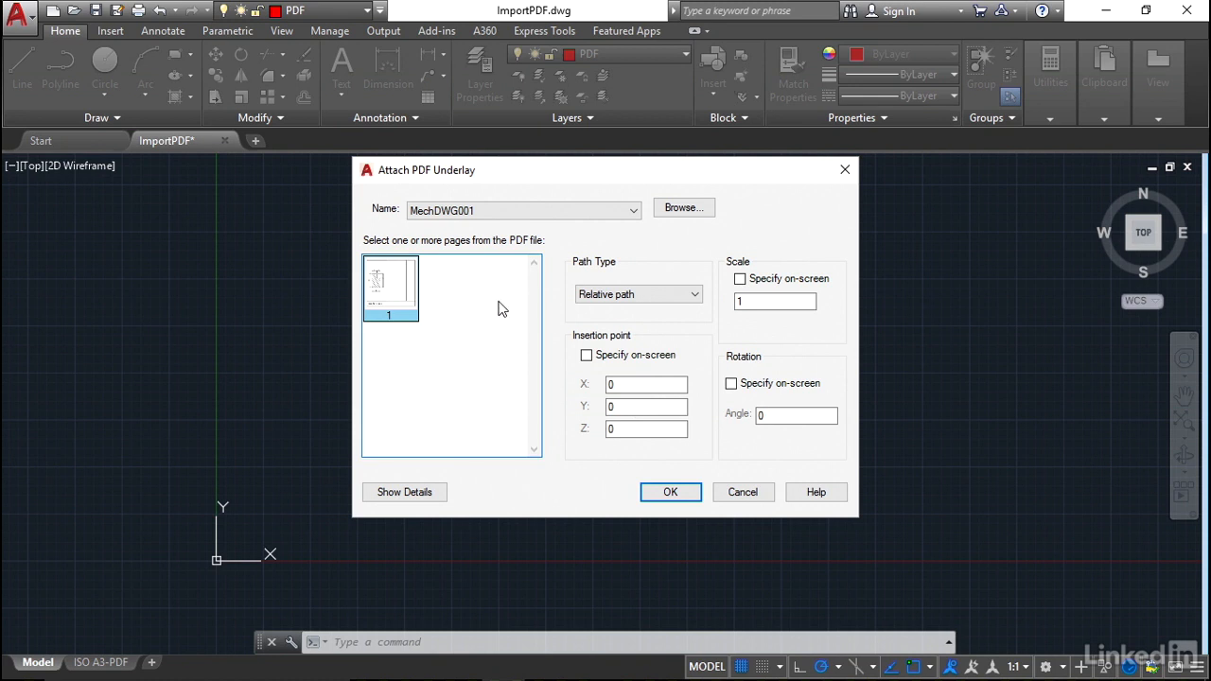
click(671, 494)
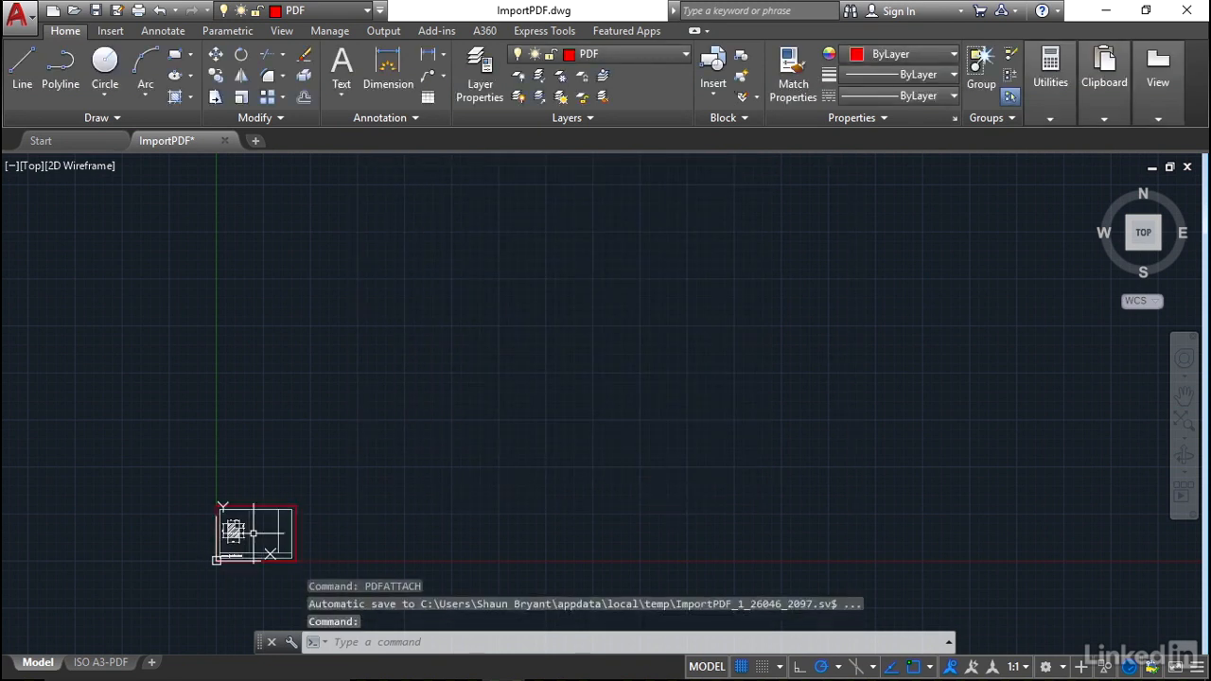
- Import the whole PDF underlay as objects, using its opposite border corners as the import area and the Unload option for the underlay
scroll(258, 538, up, 4)
middle_drag(249, 459, 595, 392)
scroll(571, 452, up, 2)
scroll(573, 452, up, 1)
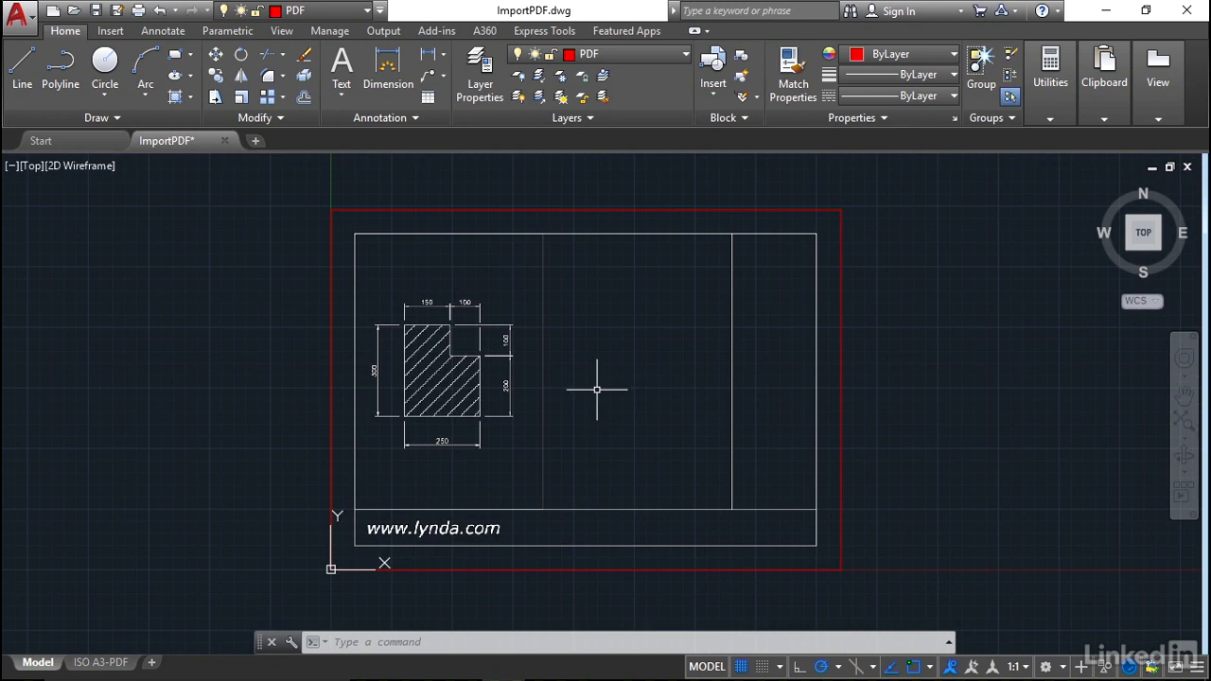
click(641, 209)
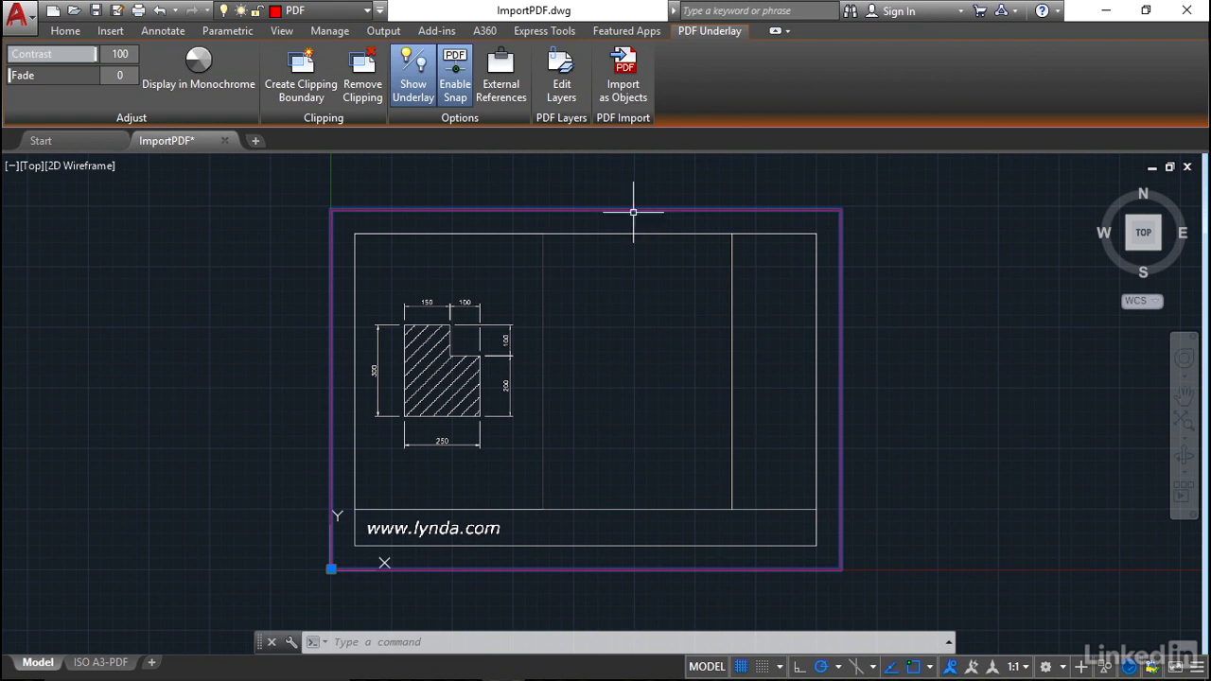
click(623, 87)
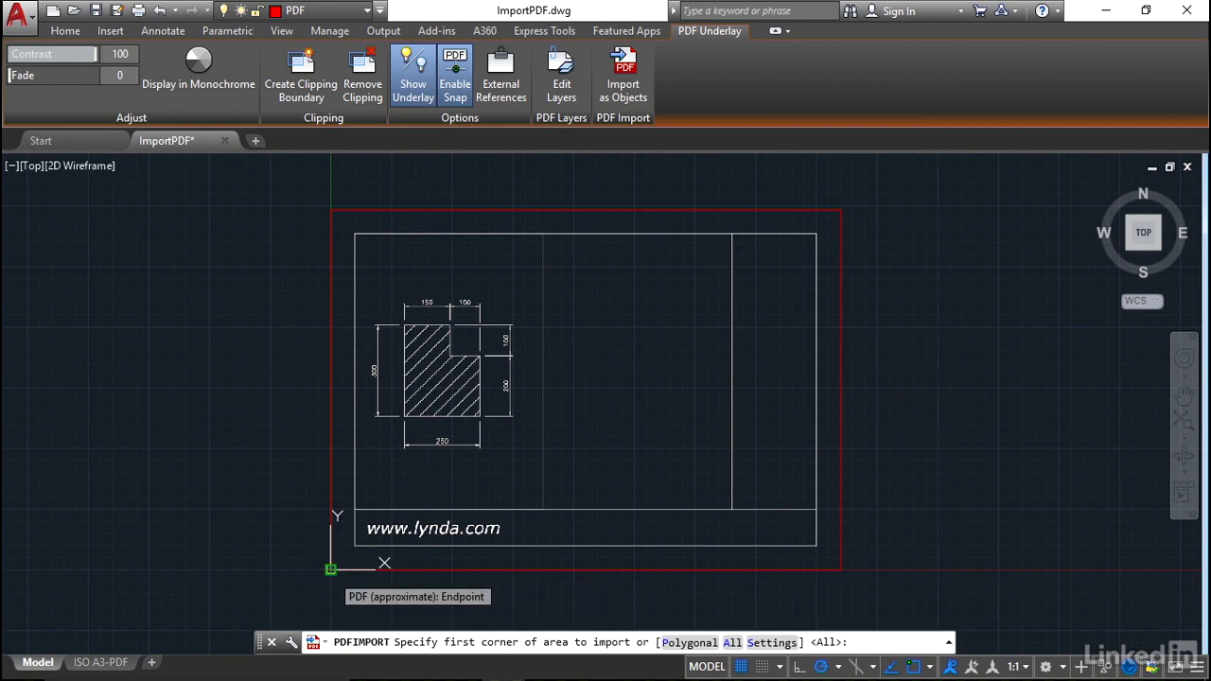
click(331, 569)
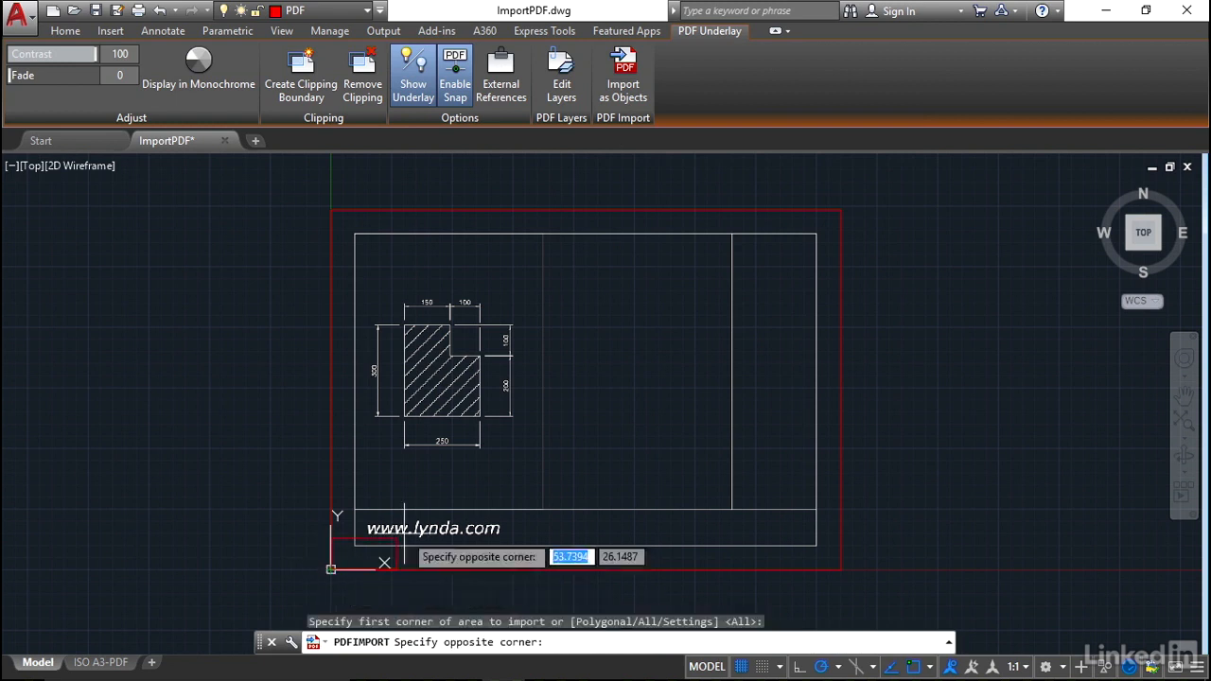
click(839, 210)
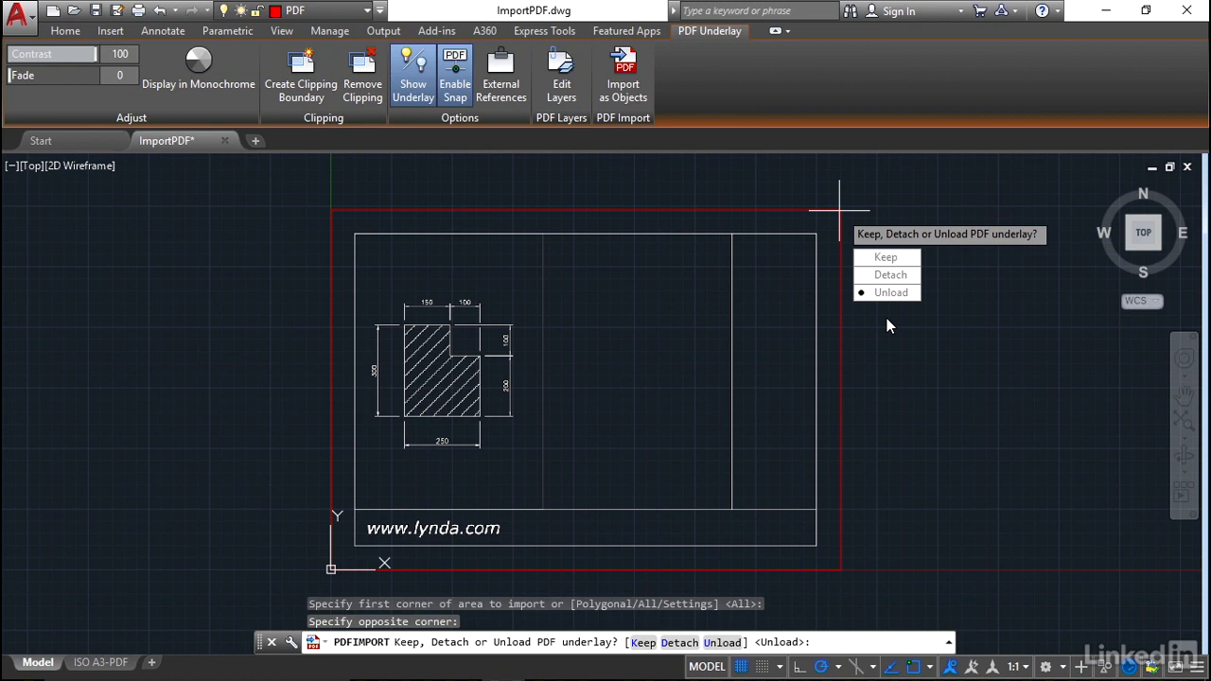
click(893, 298)
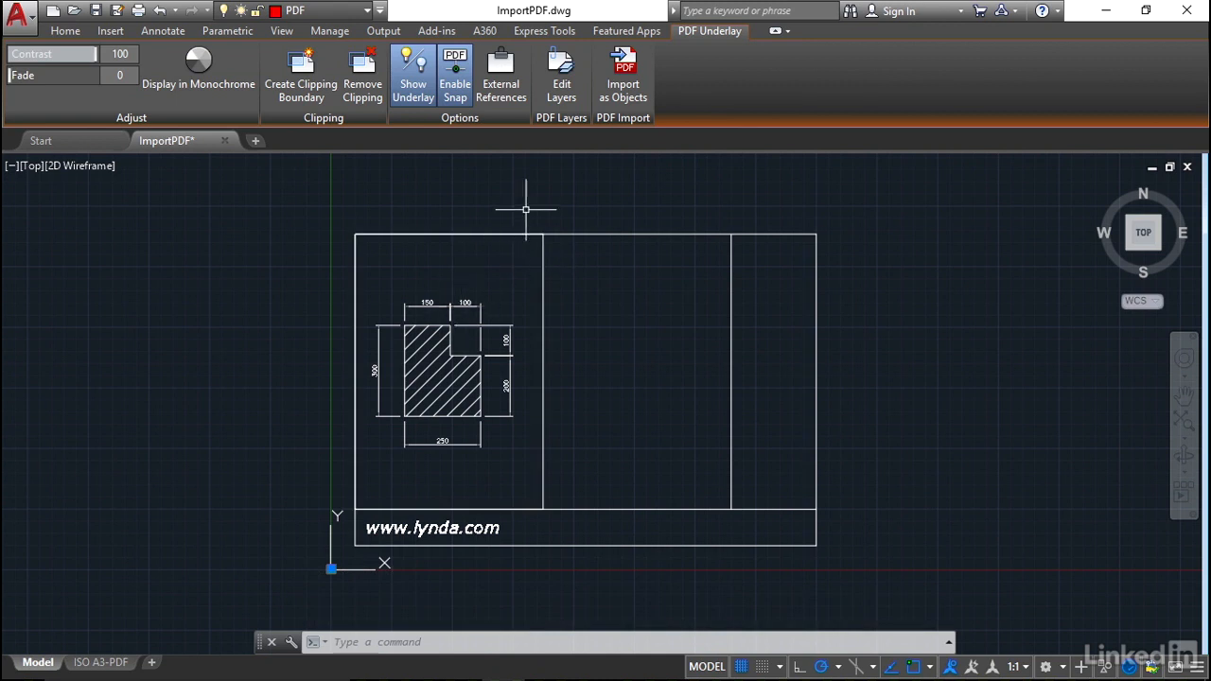
key(Escape)
key(Escape)
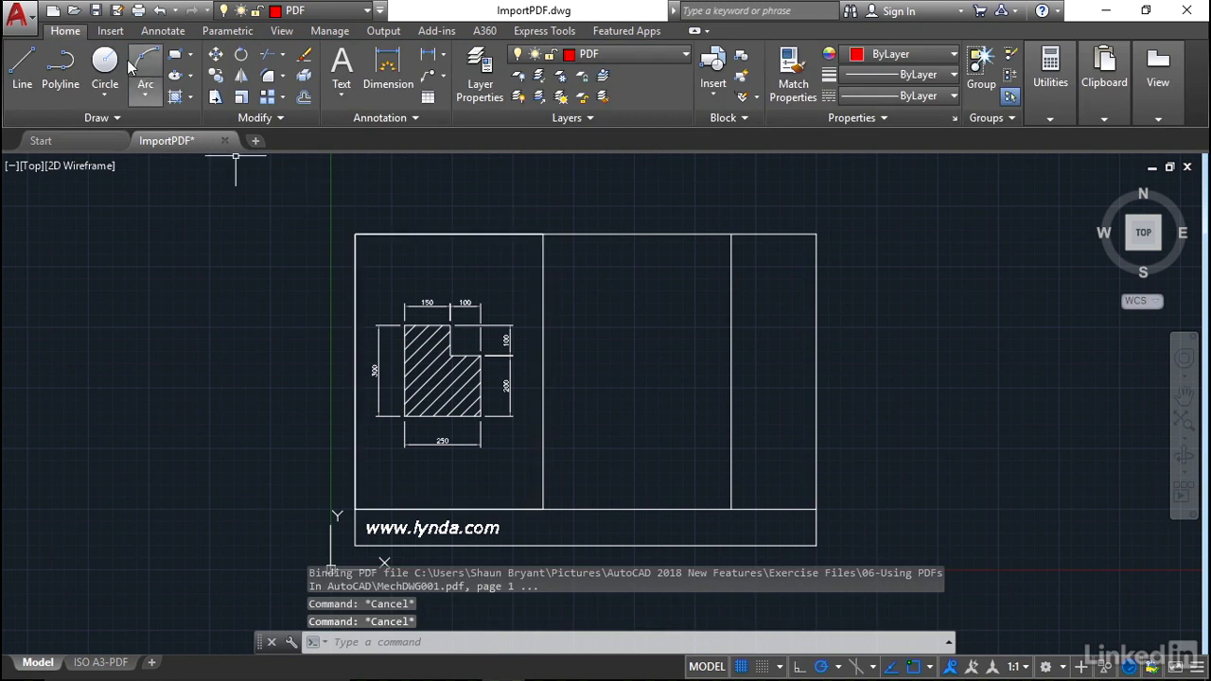
- Reload the MechDWG001 - 1 PDF in the external references and check the underlay by selecting its frame
click(111, 32)
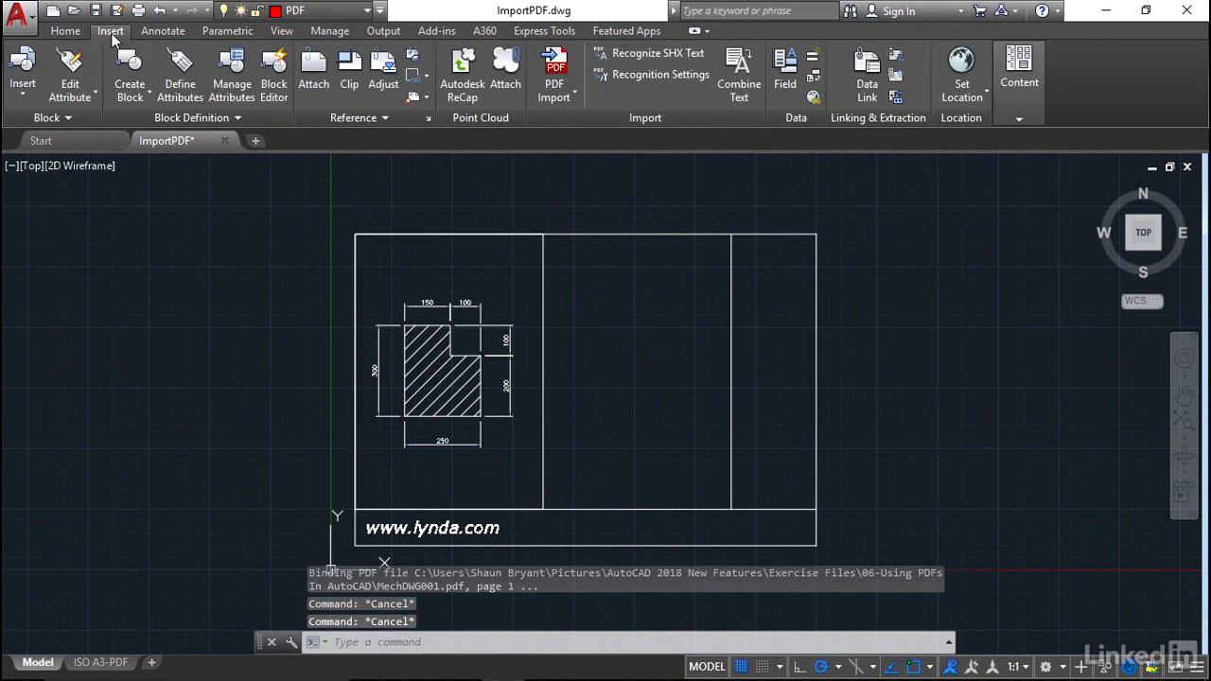
click(427, 118)
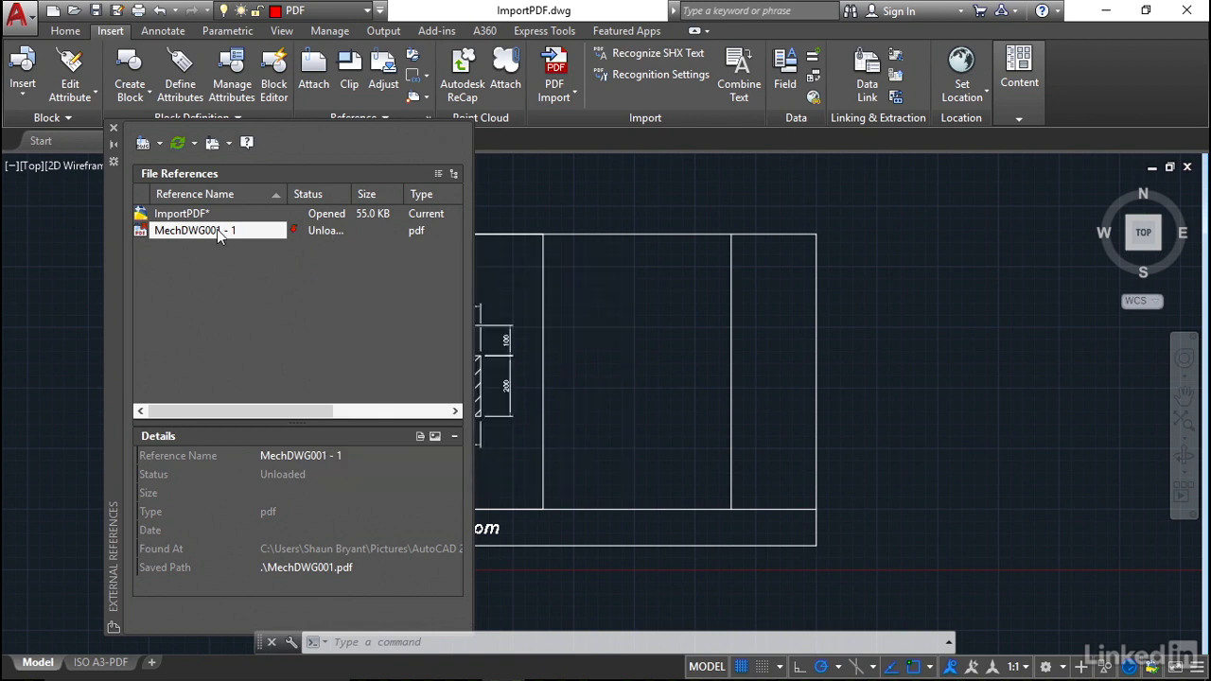
right_click(217, 229)
click(268, 305)
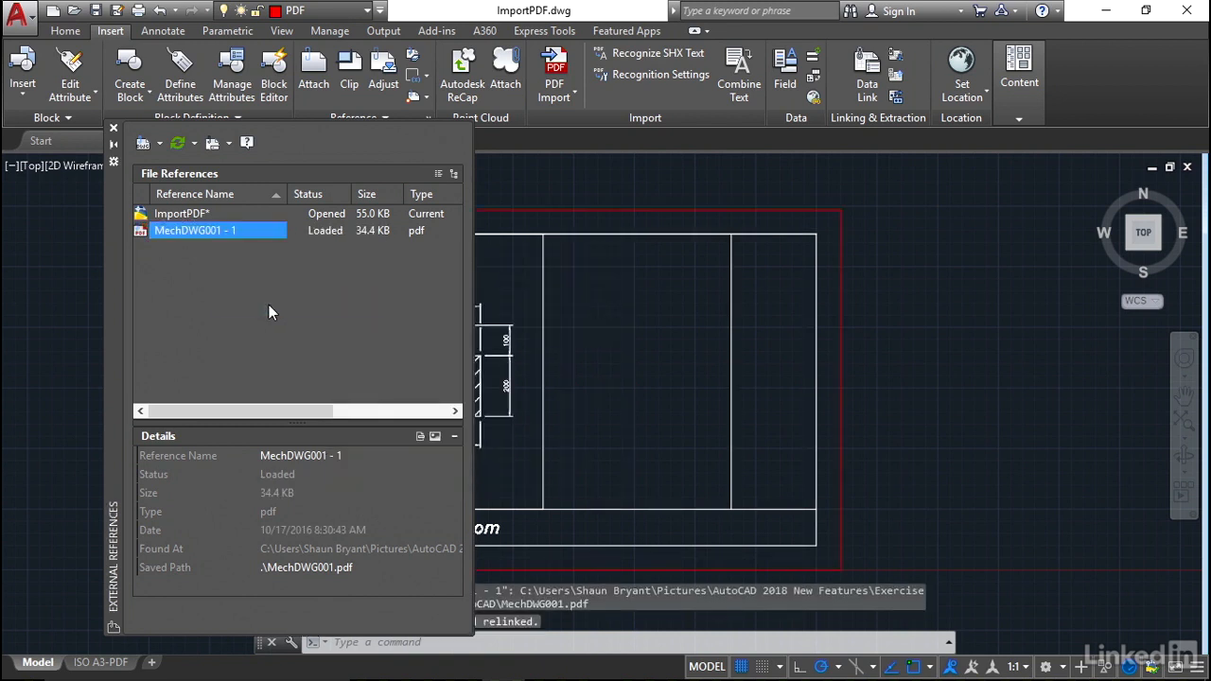
click(113, 130)
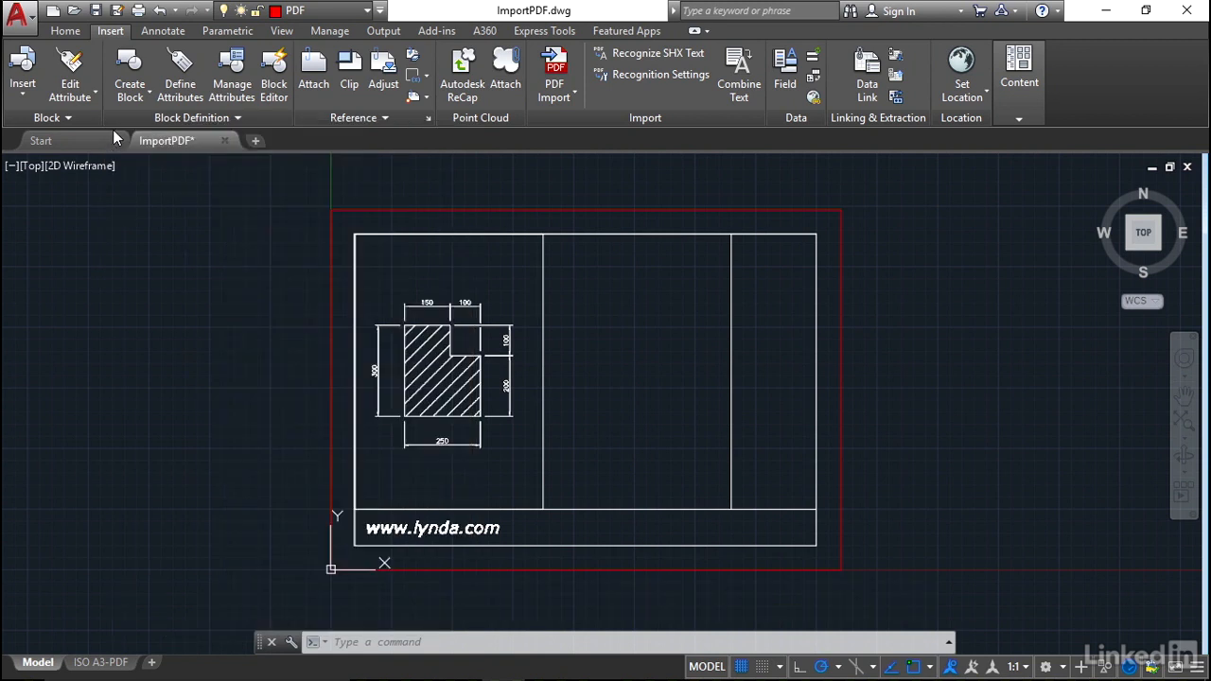
click(411, 208)
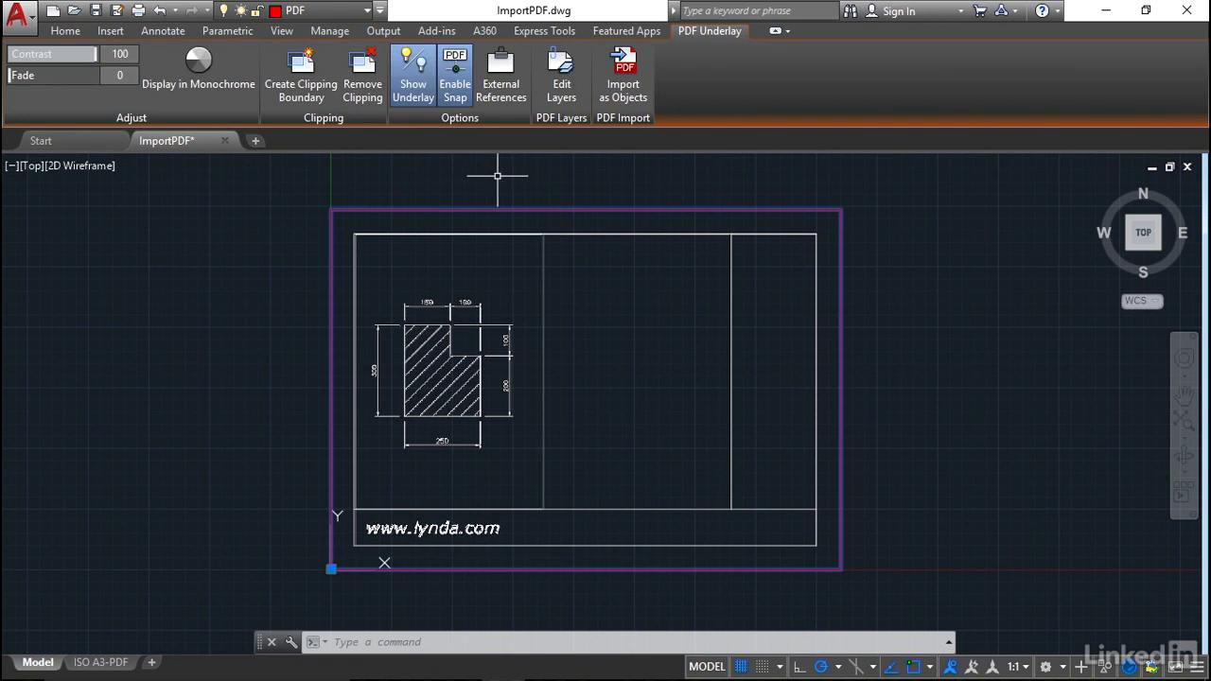
key(Escape)
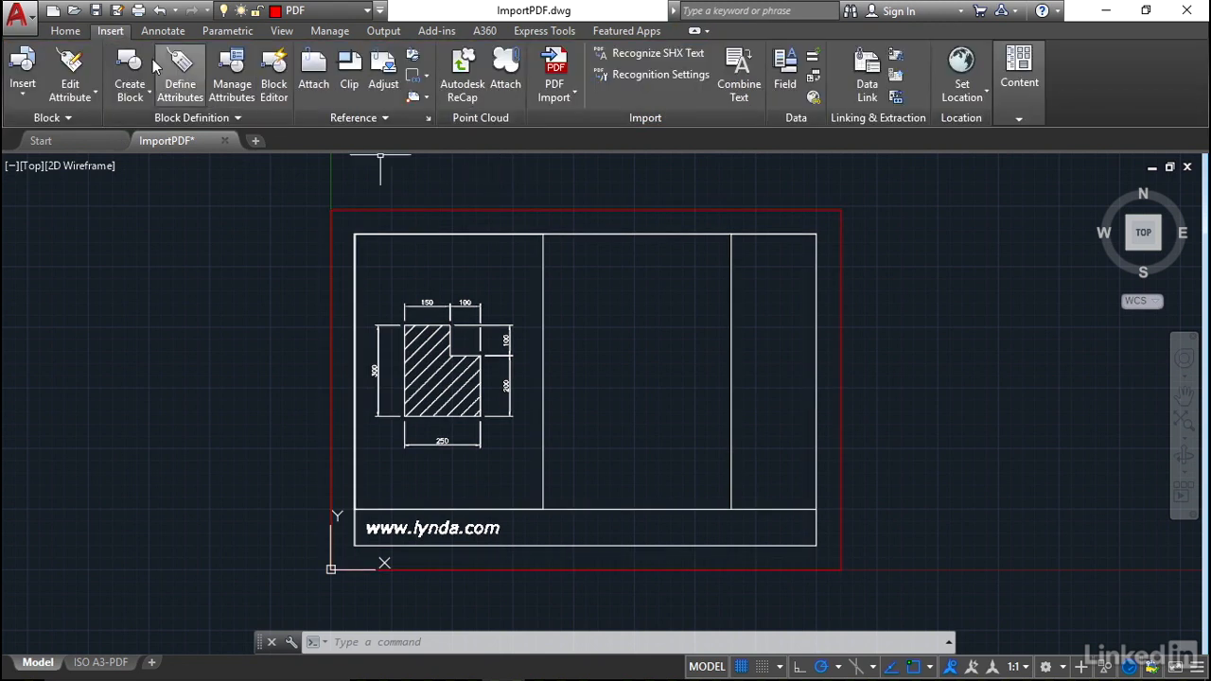
- Unload the MechDWG001 - 1 PDF in the external references
click(426, 119)
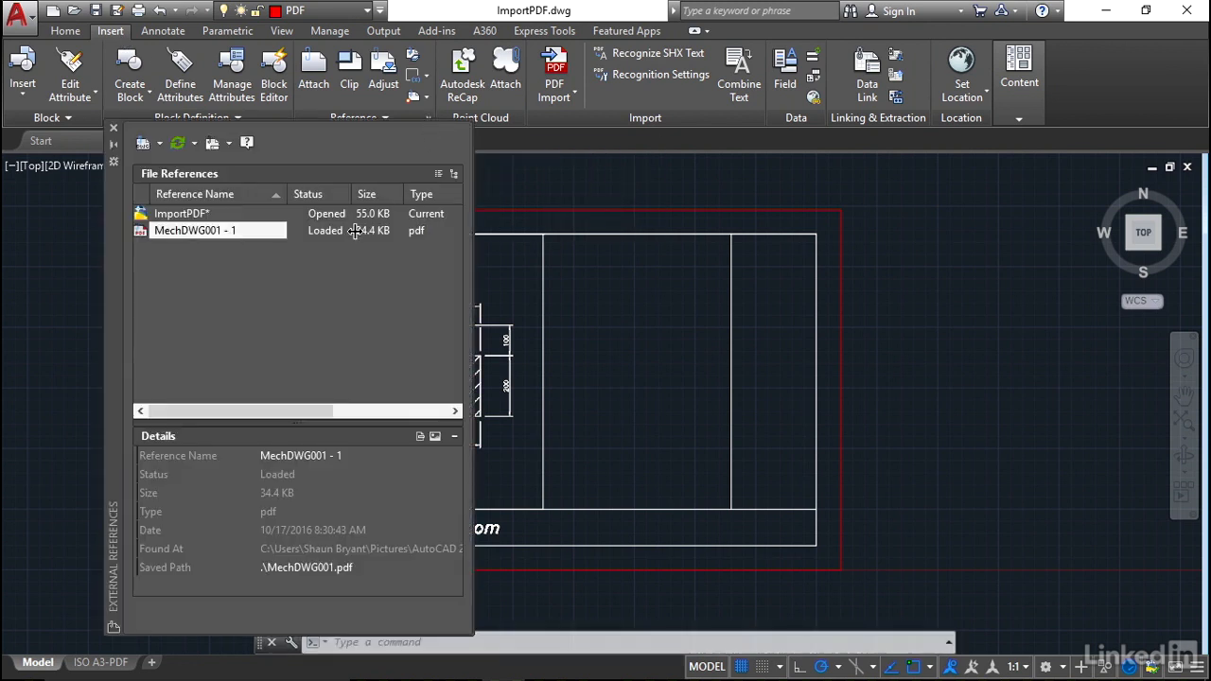
right_click(189, 232)
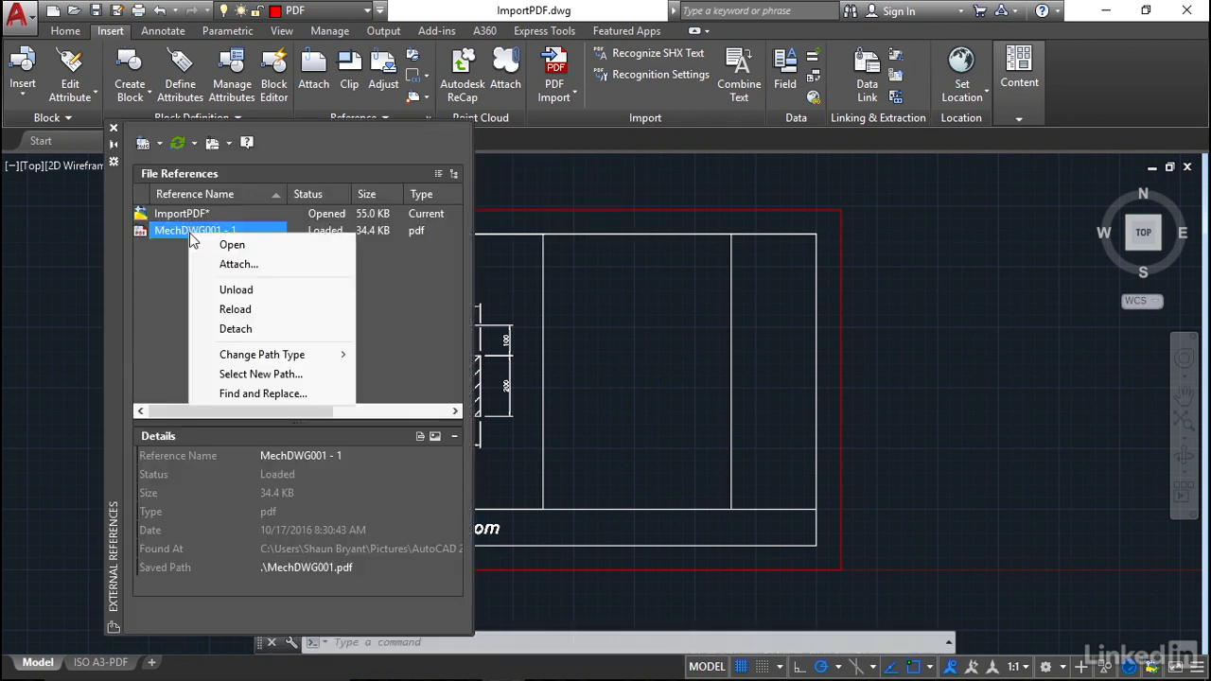
click(231, 289)
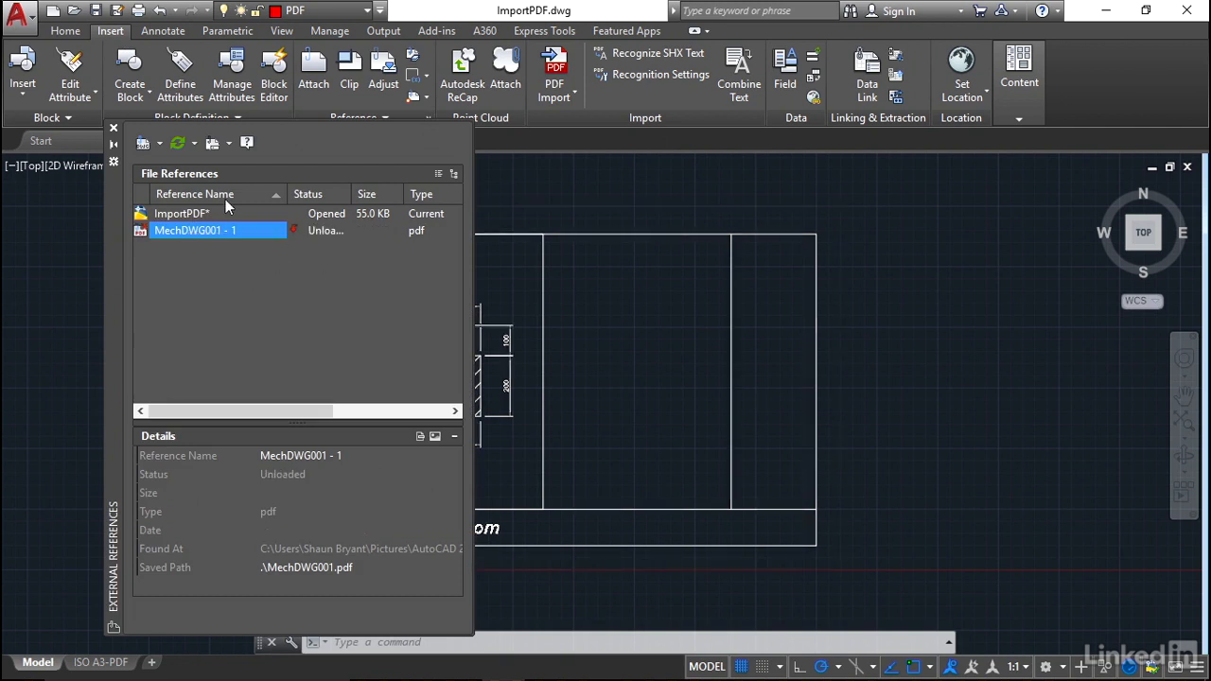
click(114, 128)
- Detach the MechDWG001 - 1 PDF from the drawing's external references
mouse_move(498, 324)
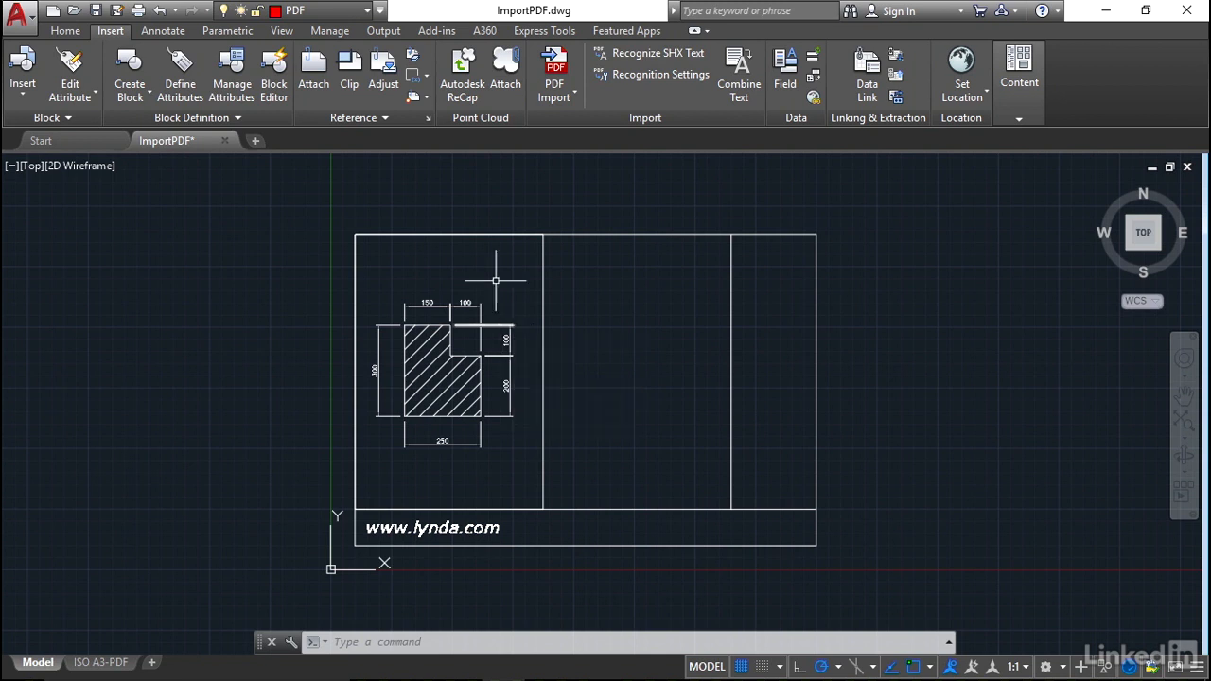
click(428, 119)
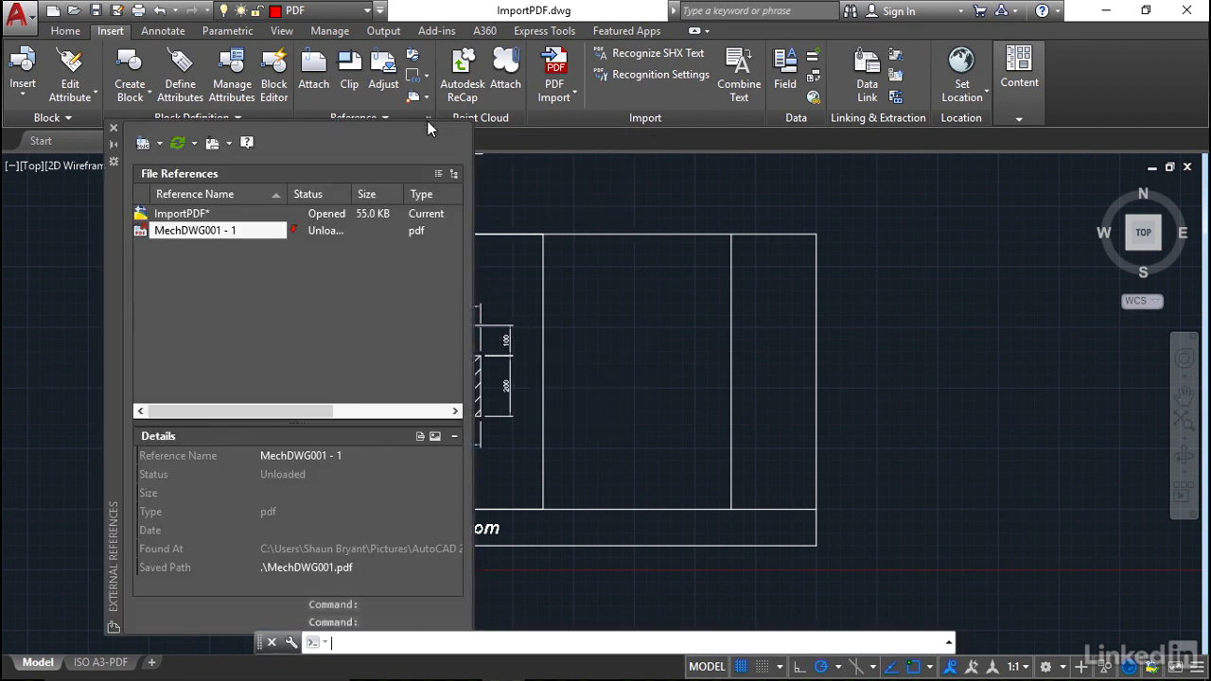
right_click(197, 238)
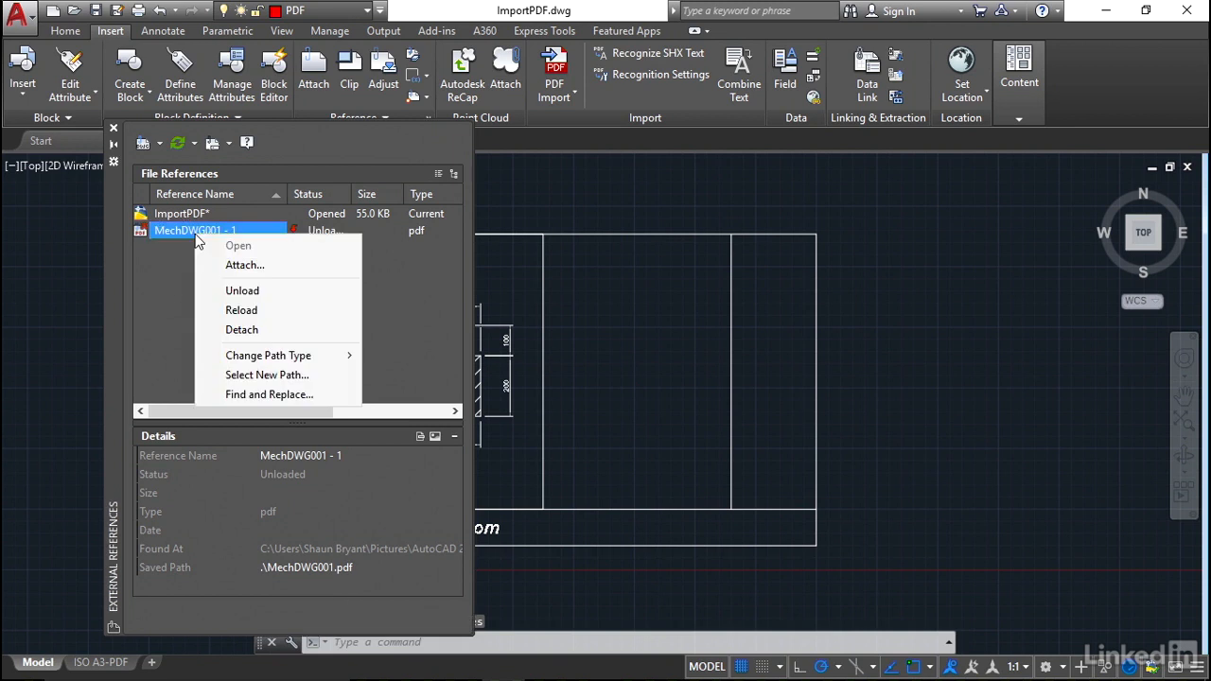
click(245, 333)
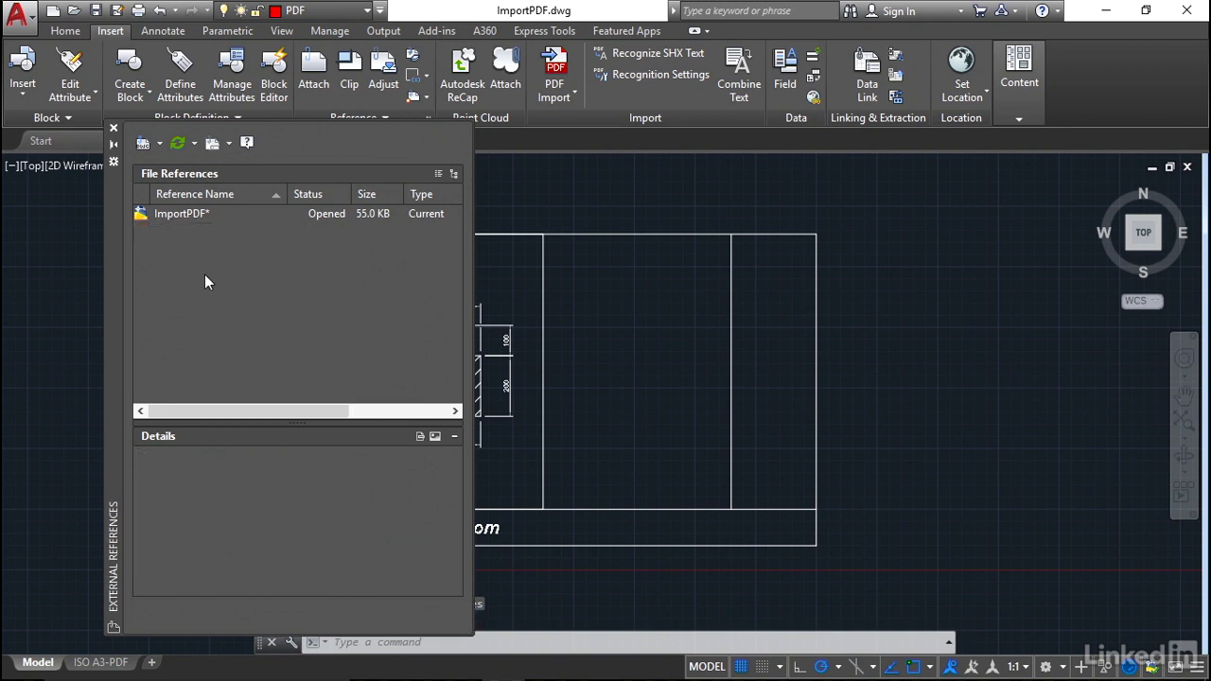
click(112, 130)
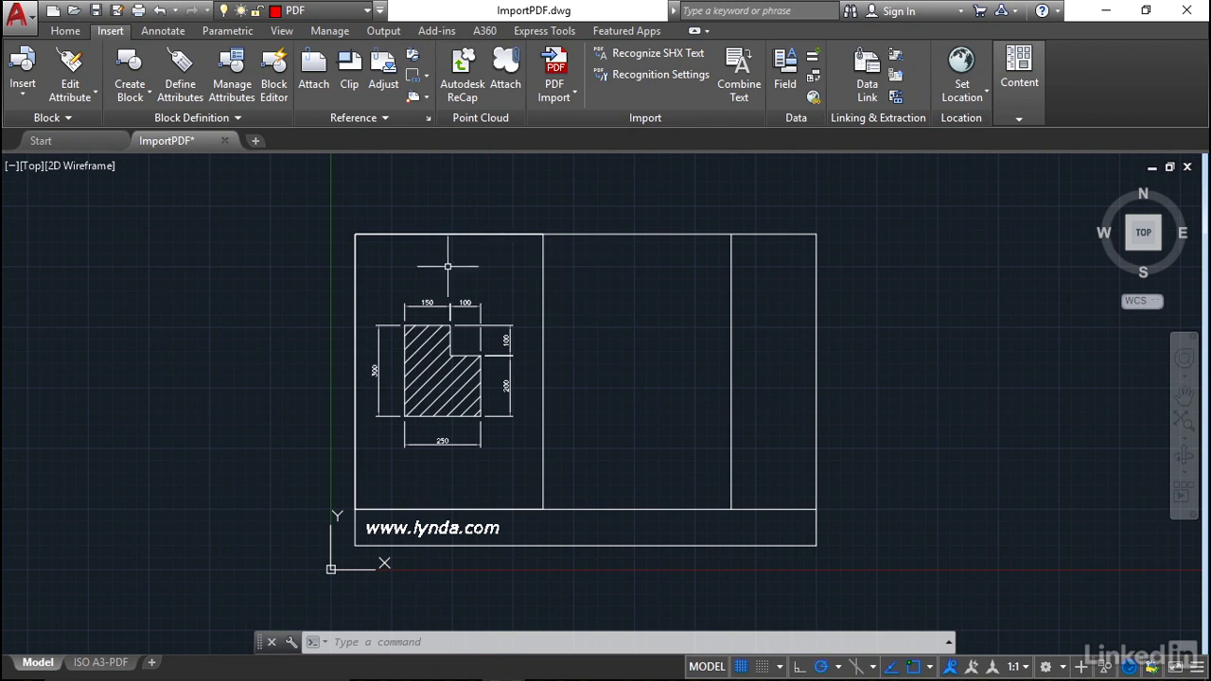
scroll(430, 303, up, 6)
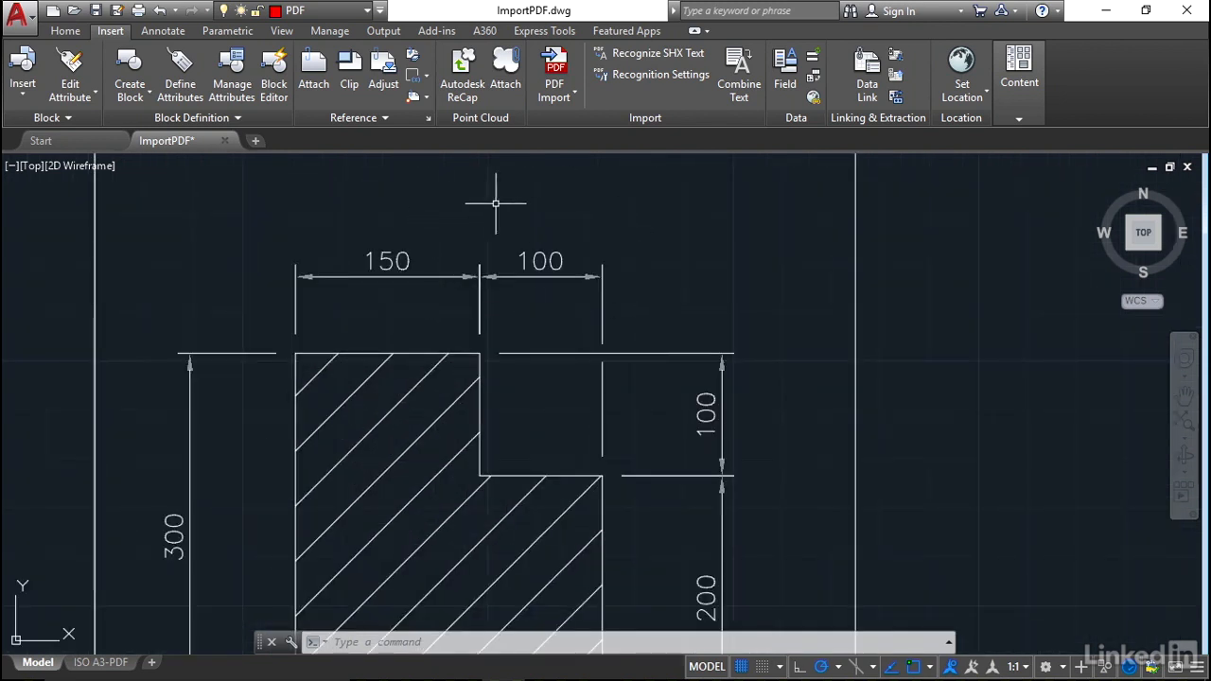
- Convert the geometry of the 150 and 100 dimension numbers above the hatched part into text with Recognize SHX Text
click(669, 59)
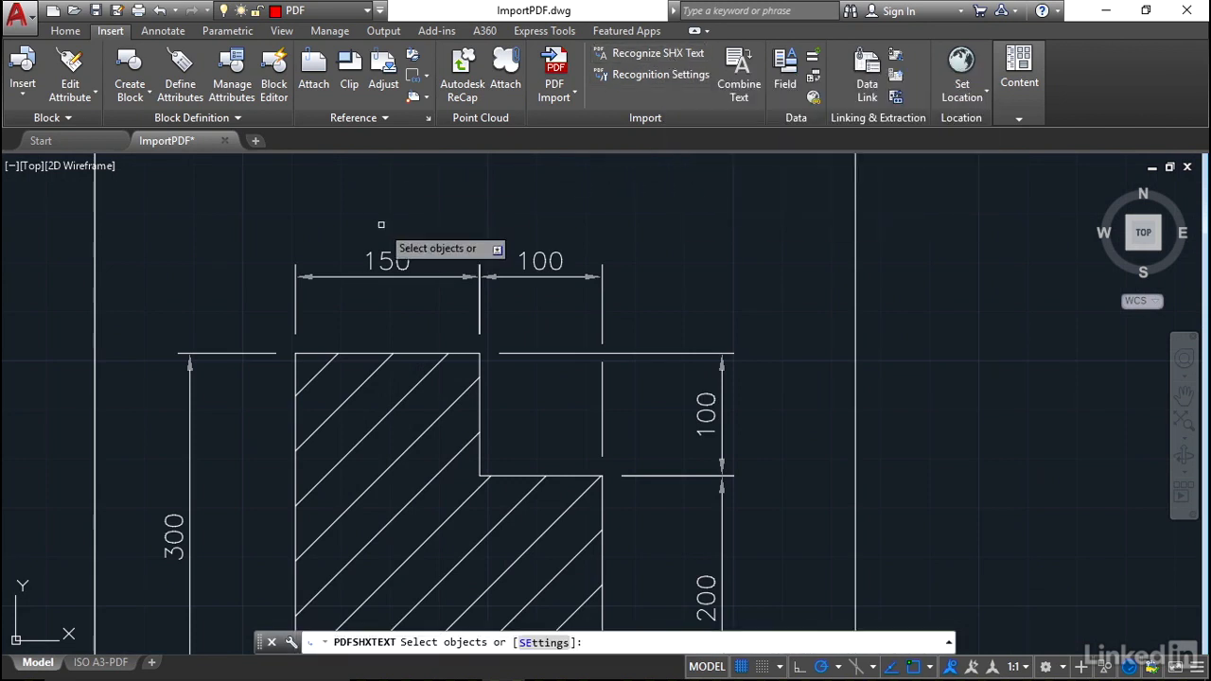
click(438, 276)
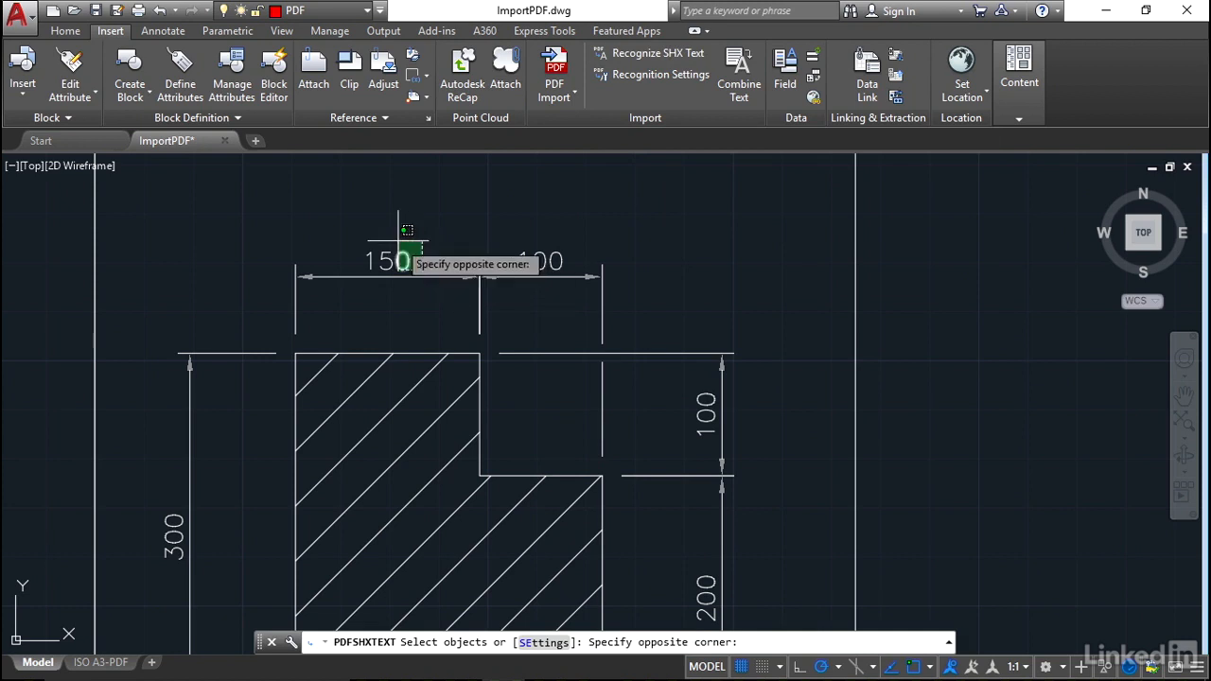
click(358, 205)
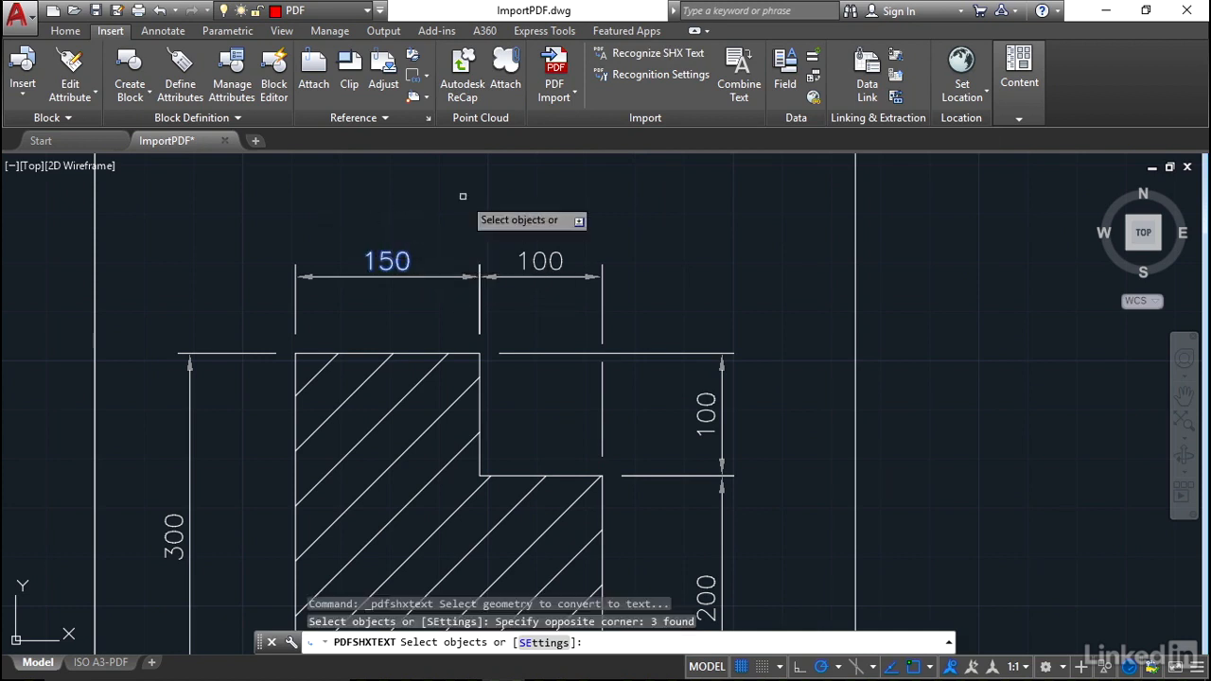
click(574, 269)
click(519, 227)
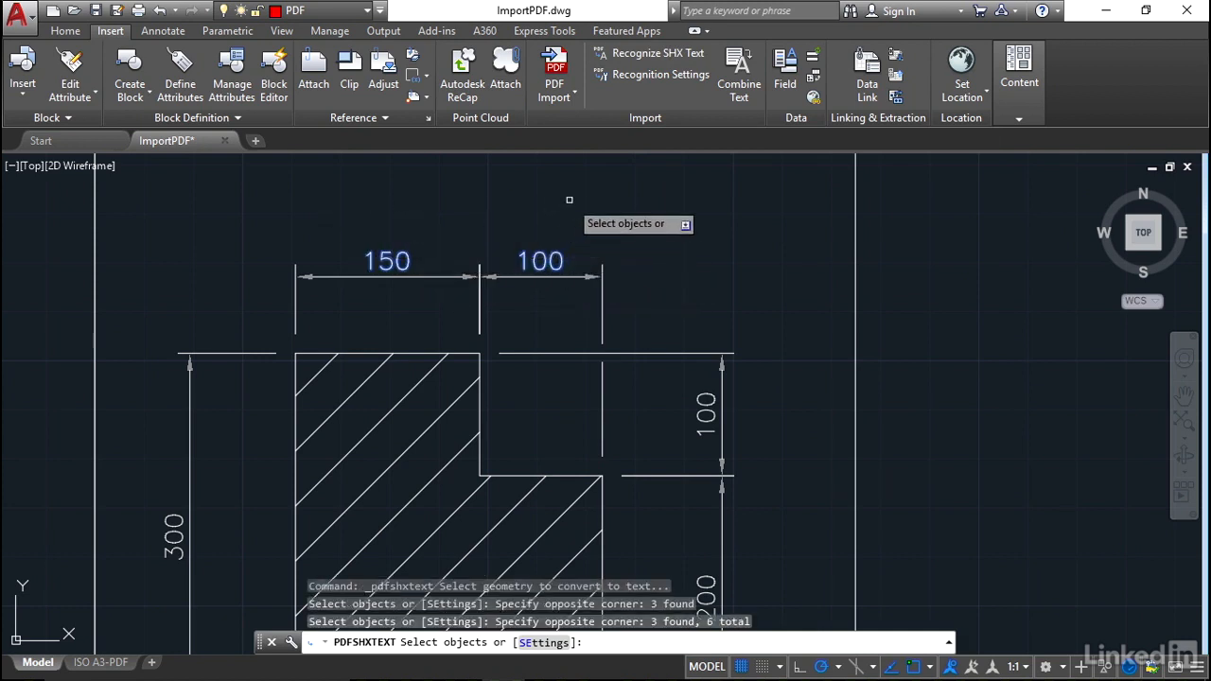
key(Return)
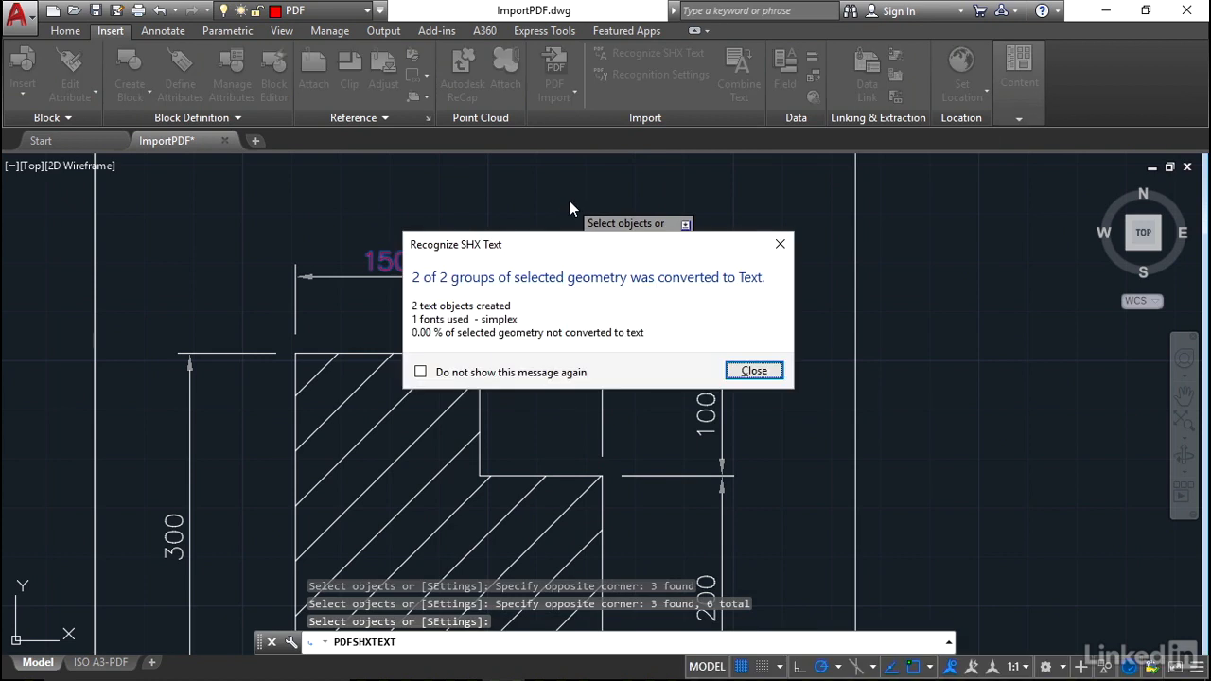
click(751, 371)
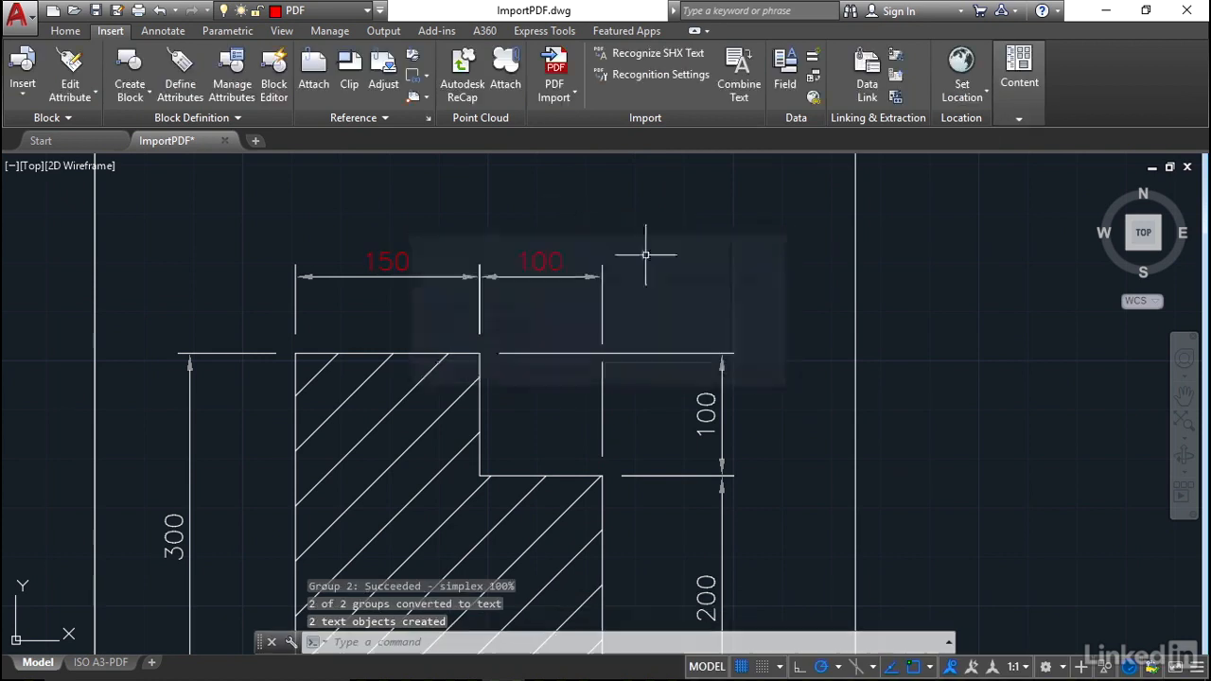
mouse_move(403, 254)
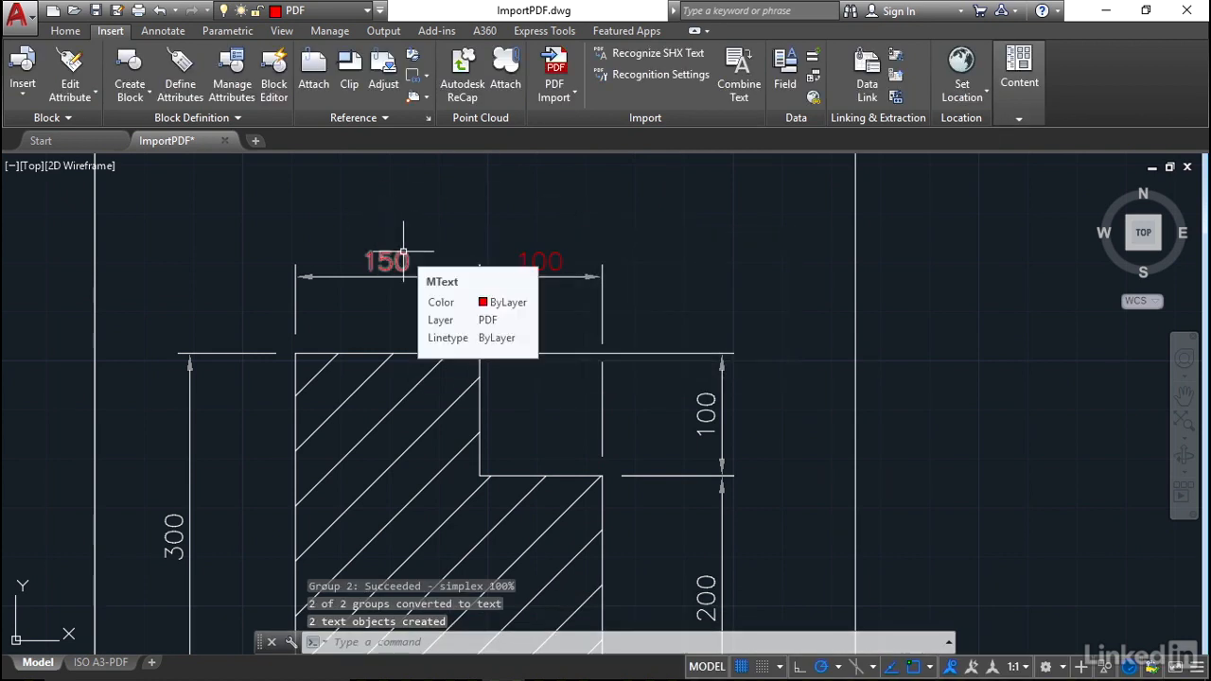